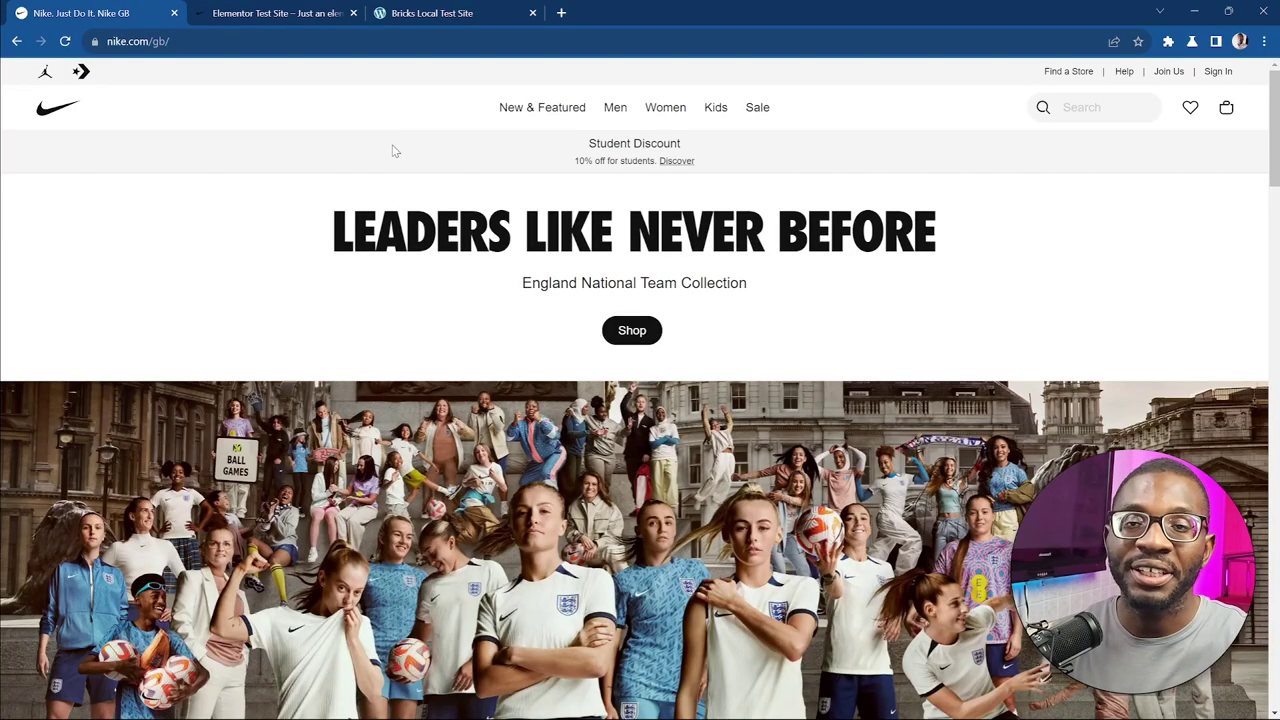
Preview nike.com's New & Featured mega-menu, then switch to the Elementor test site's Nike clone
mouse_move(552, 122)
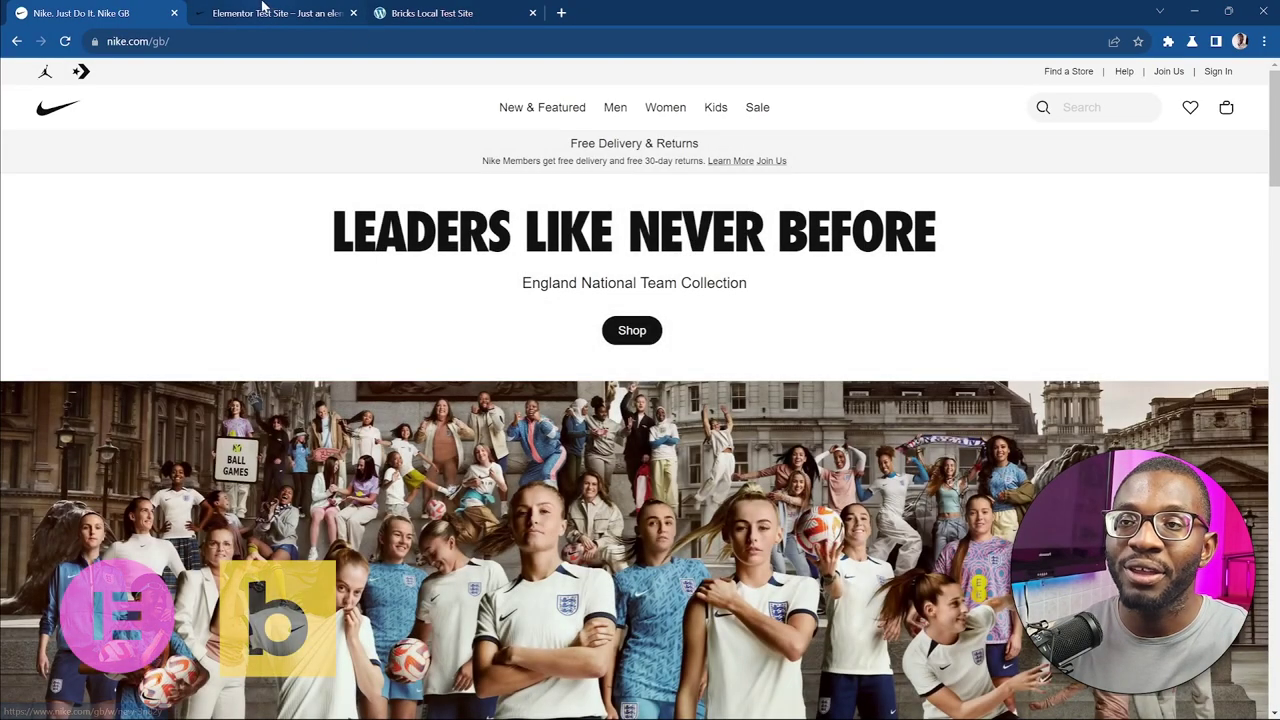
left_click(268, 13)
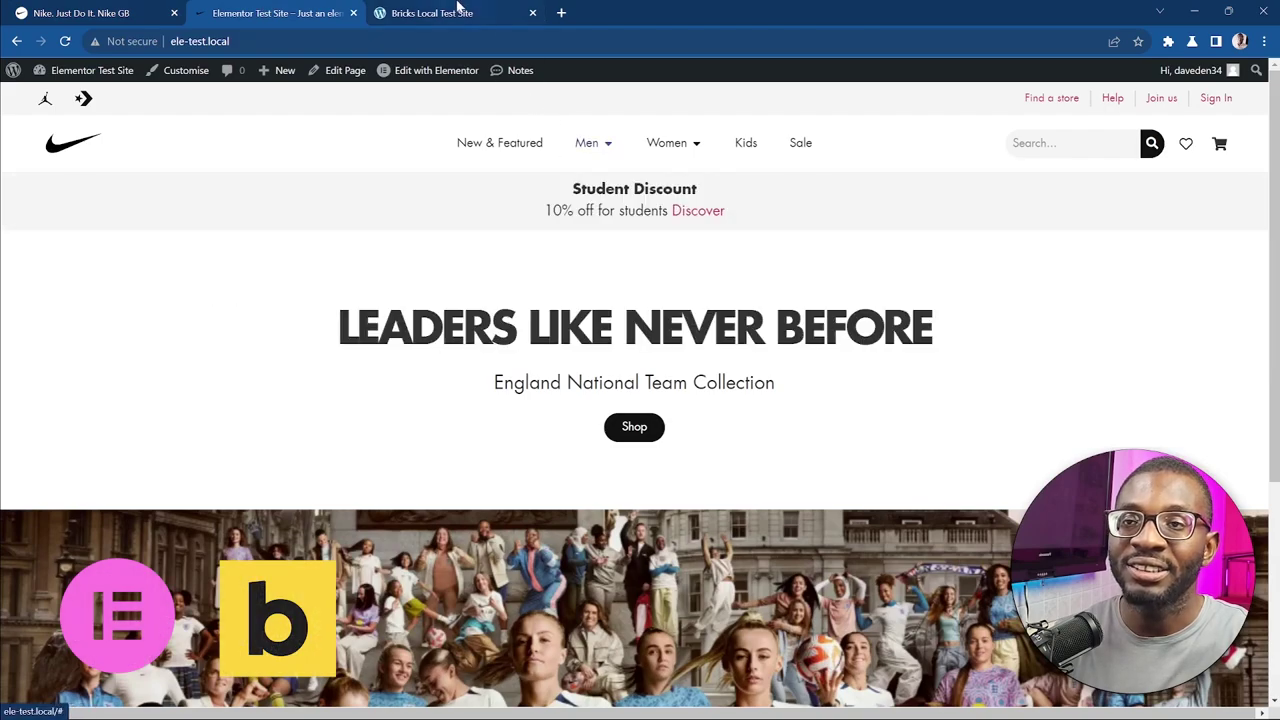
Switch to the Bricks test site tab for comparison
left_click(458, 12)
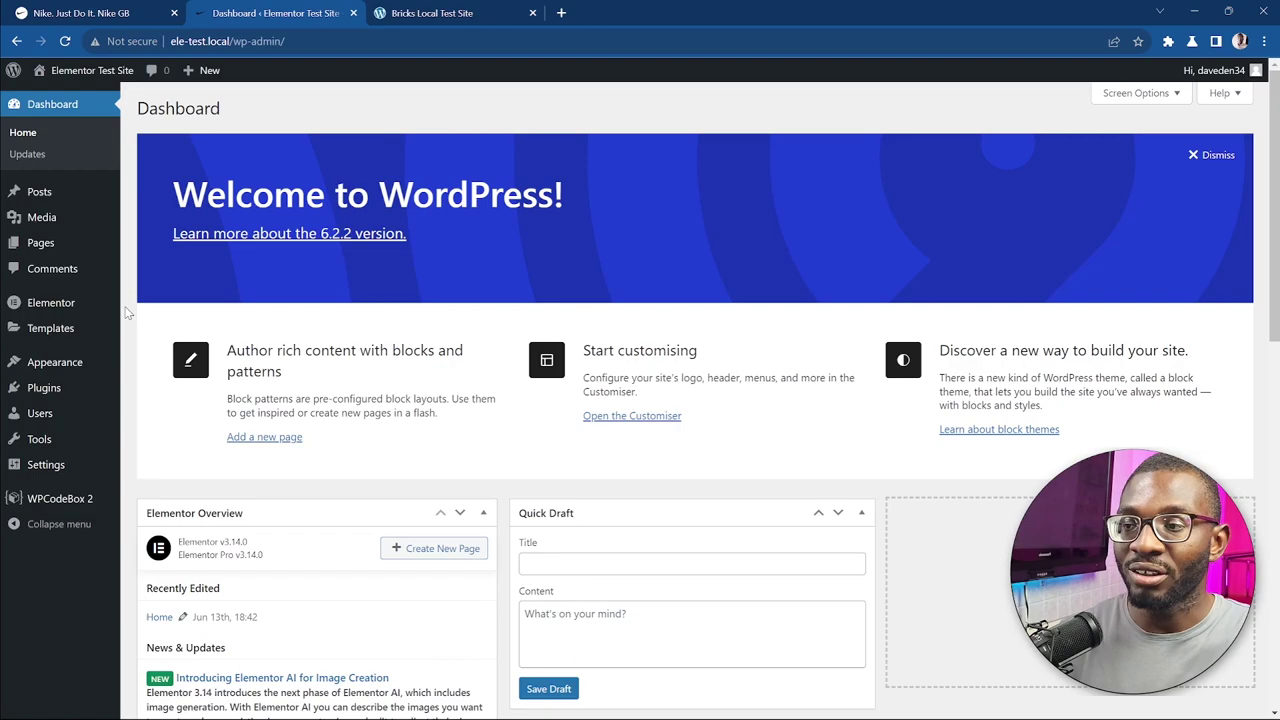
In Elementor Settings > Features, confirm Flexbox Container, Nested Elements and Menu are Active
mouse_move(83, 306)
left_click(150, 308)
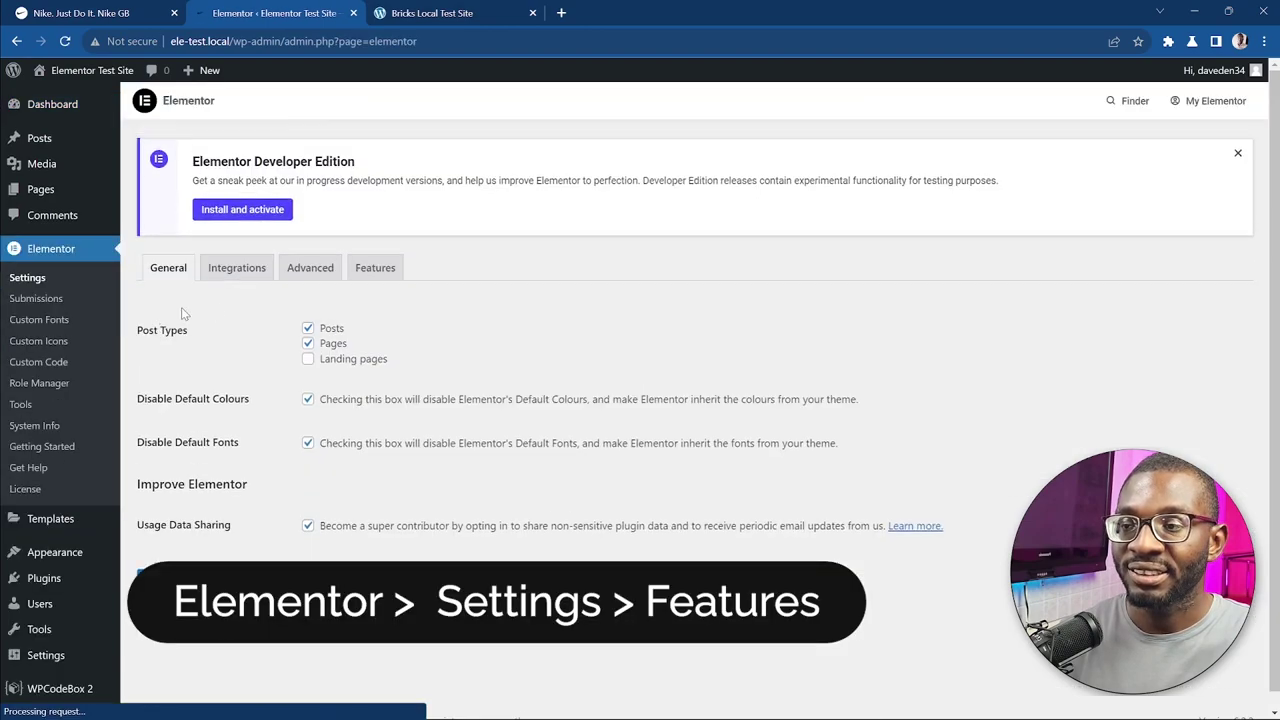
left_click(375, 268)
scroll(342, 401, "down", 3)
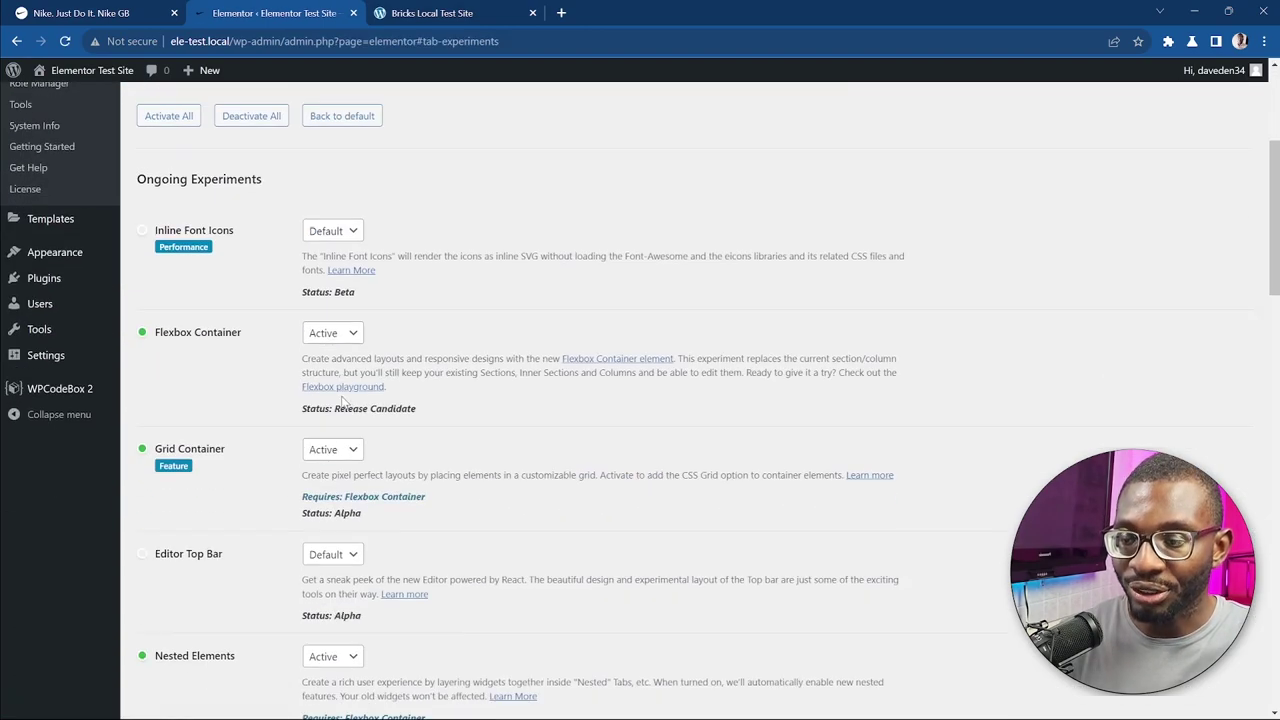
scroll(342, 401, "down", 9)
scroll(196, 213, "up", 2)
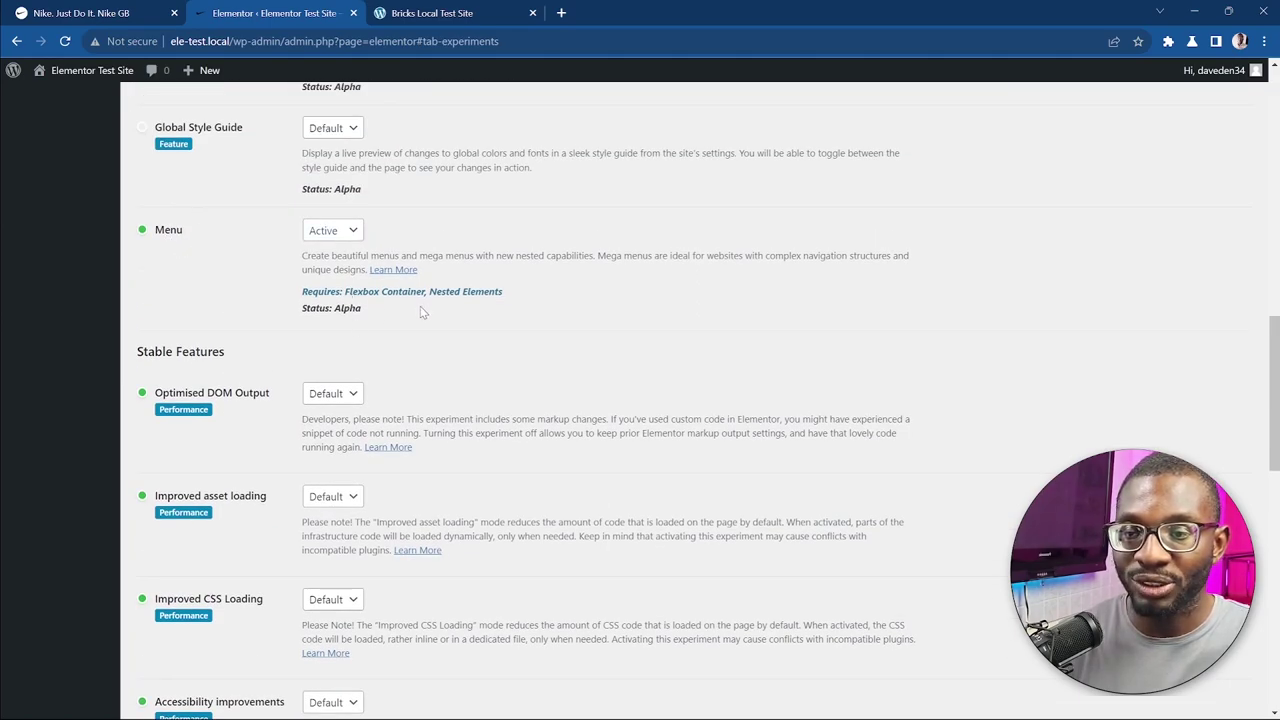
scroll(360, 328, "up", 8)
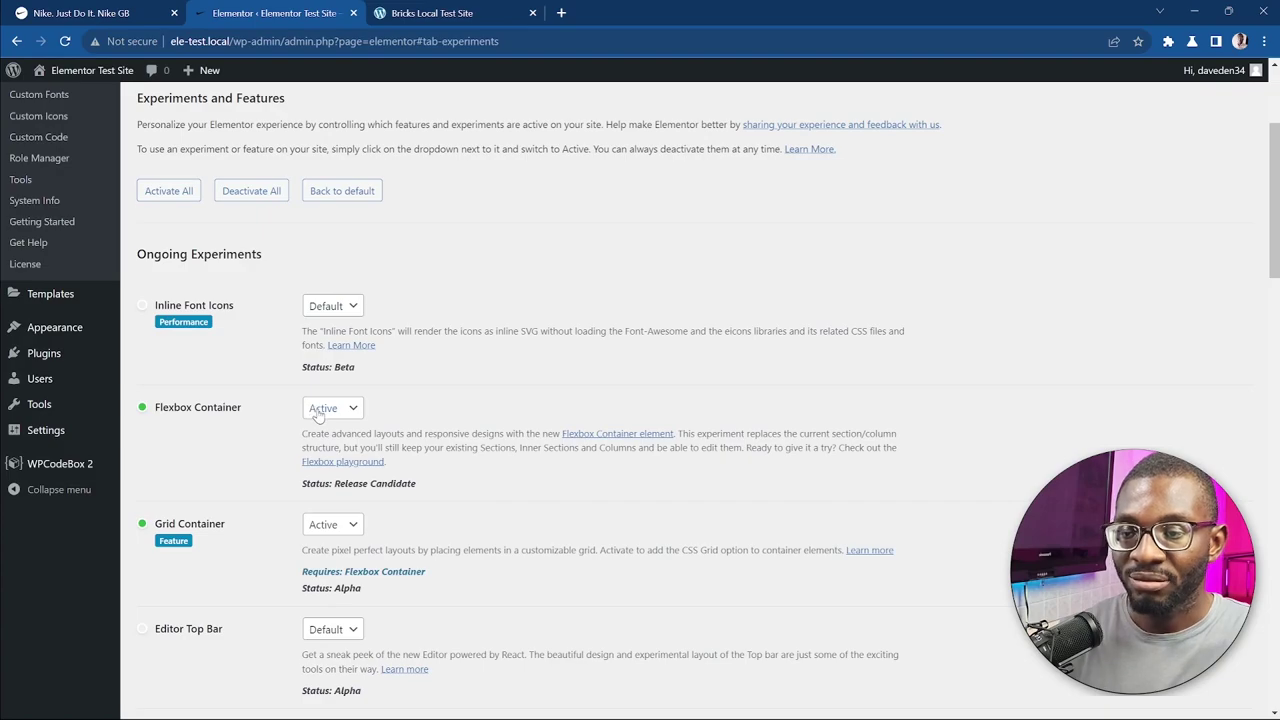
scroll(247, 459, "down", 3)
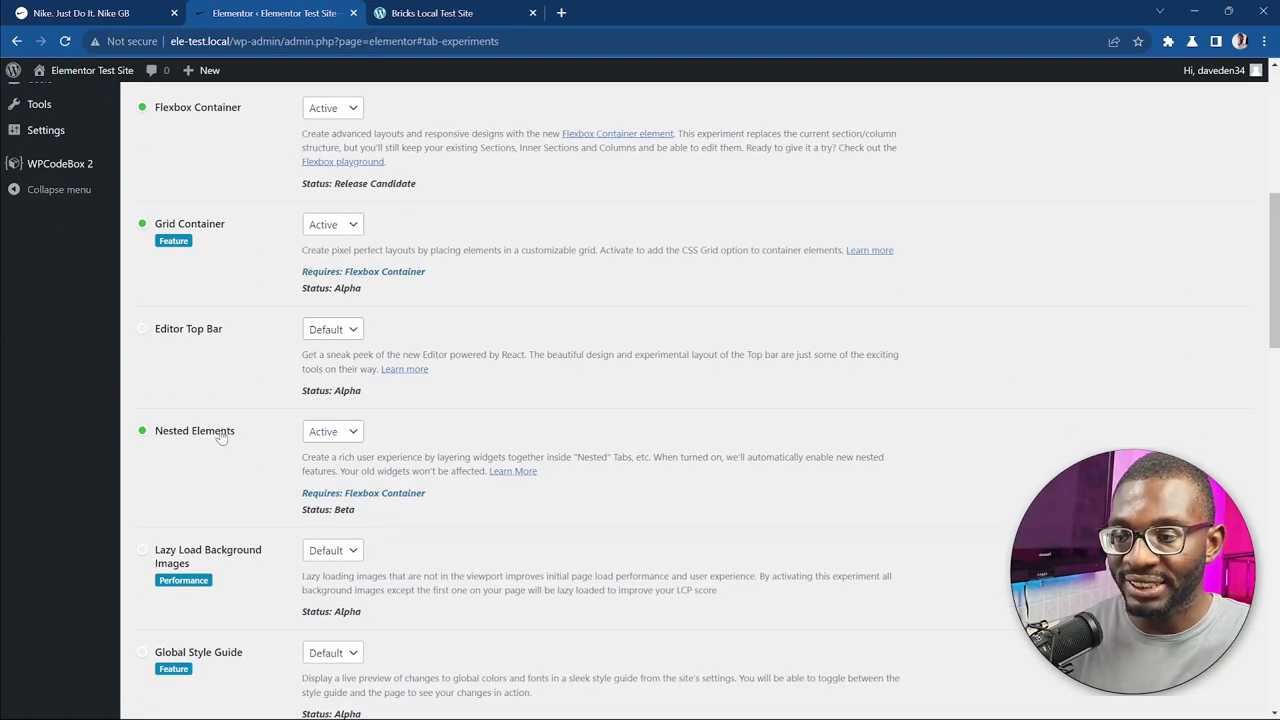
scroll(250, 433, "up", 2)
scroll(247, 428, "up", 5)
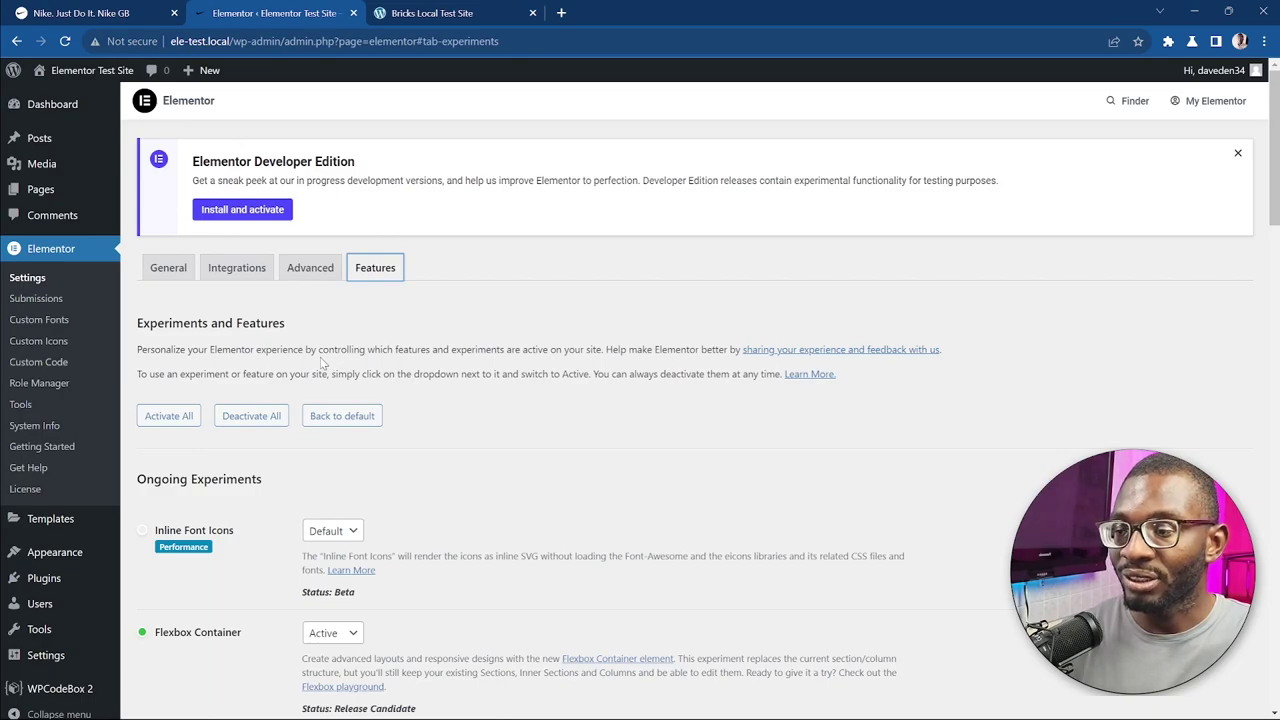
Open the Theme Builder and go to the Header site-part templates
mouse_move(88, 518)
left_click(165, 563)
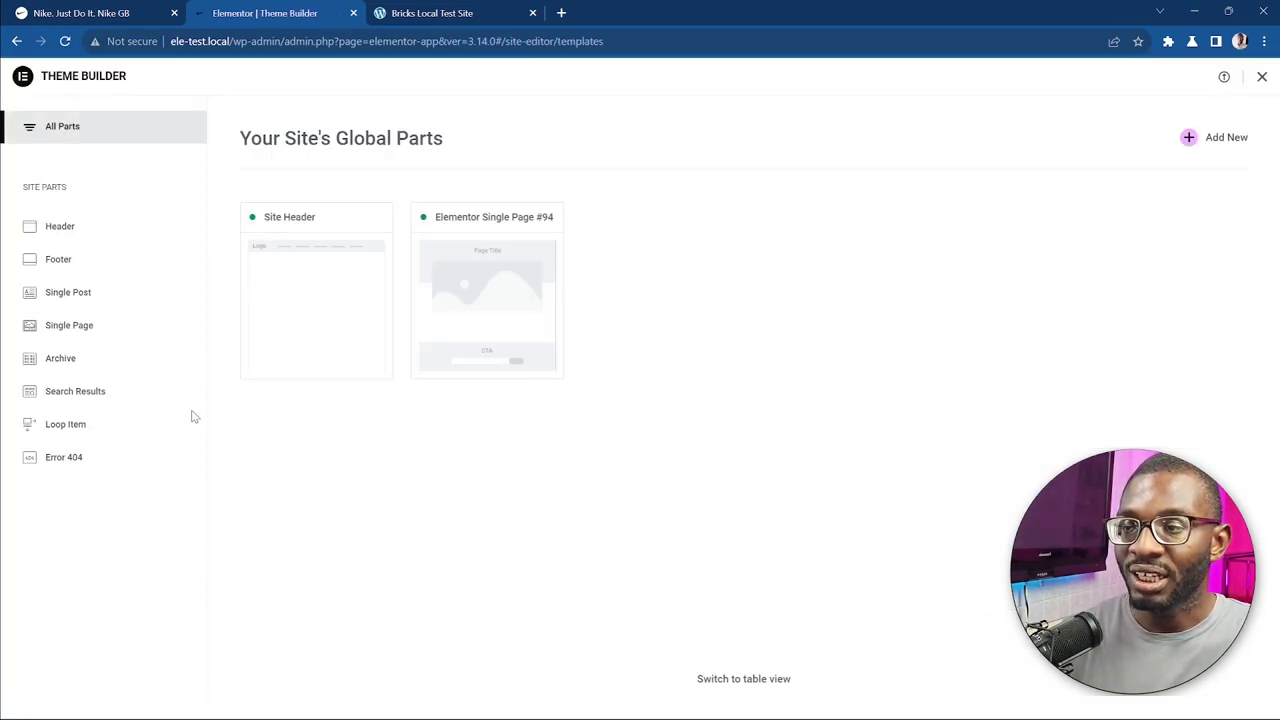
left_click(84, 226)
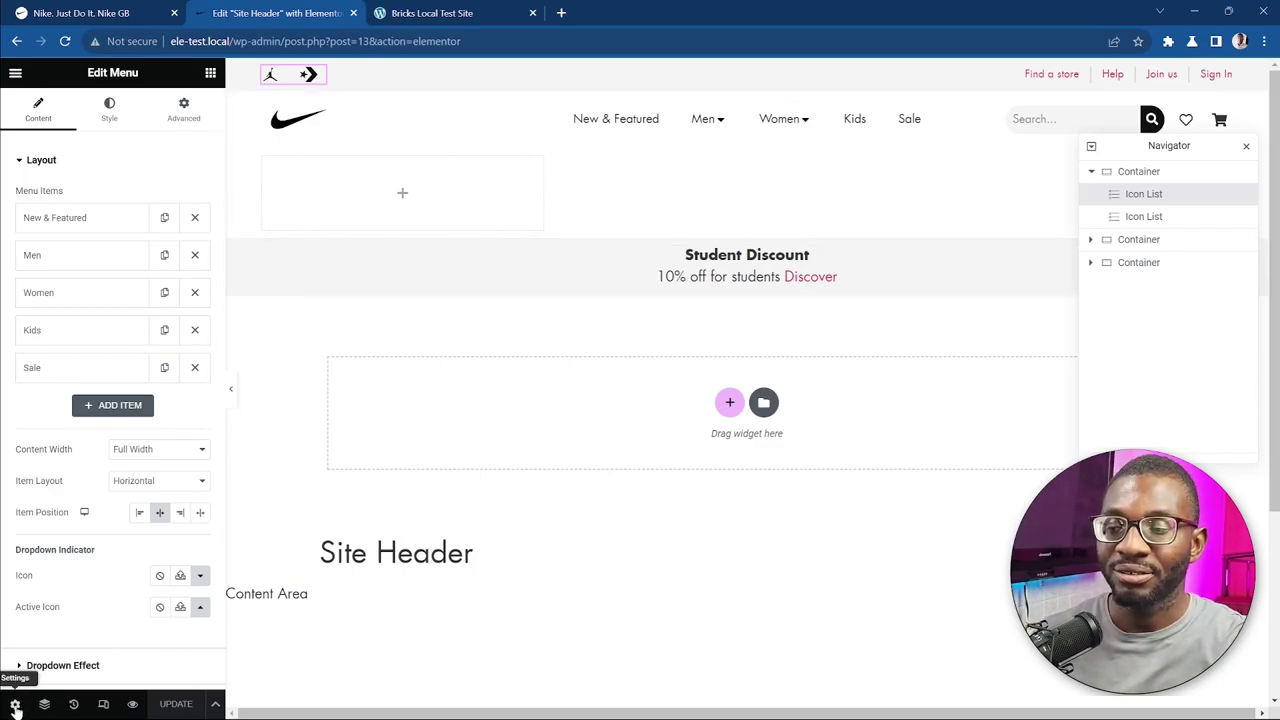
Set the Site Header's document HTML Tag to header
left_click(15, 705)
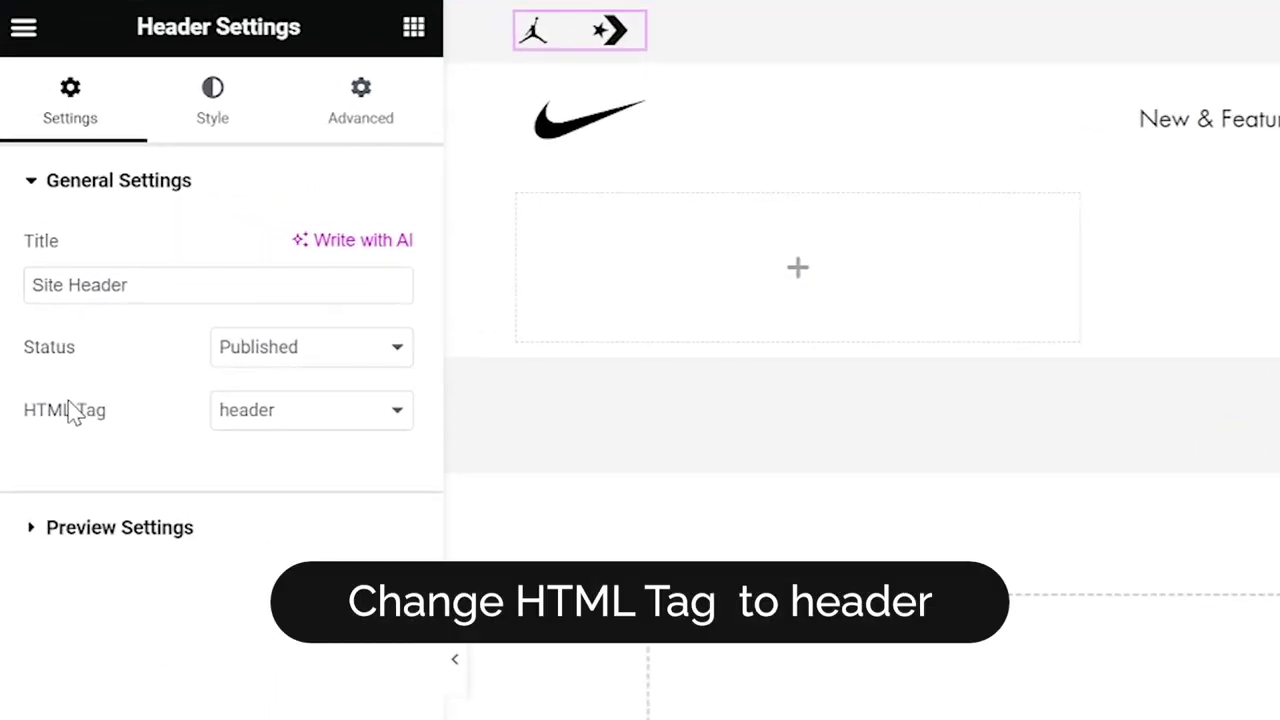
left_click(255, 411)
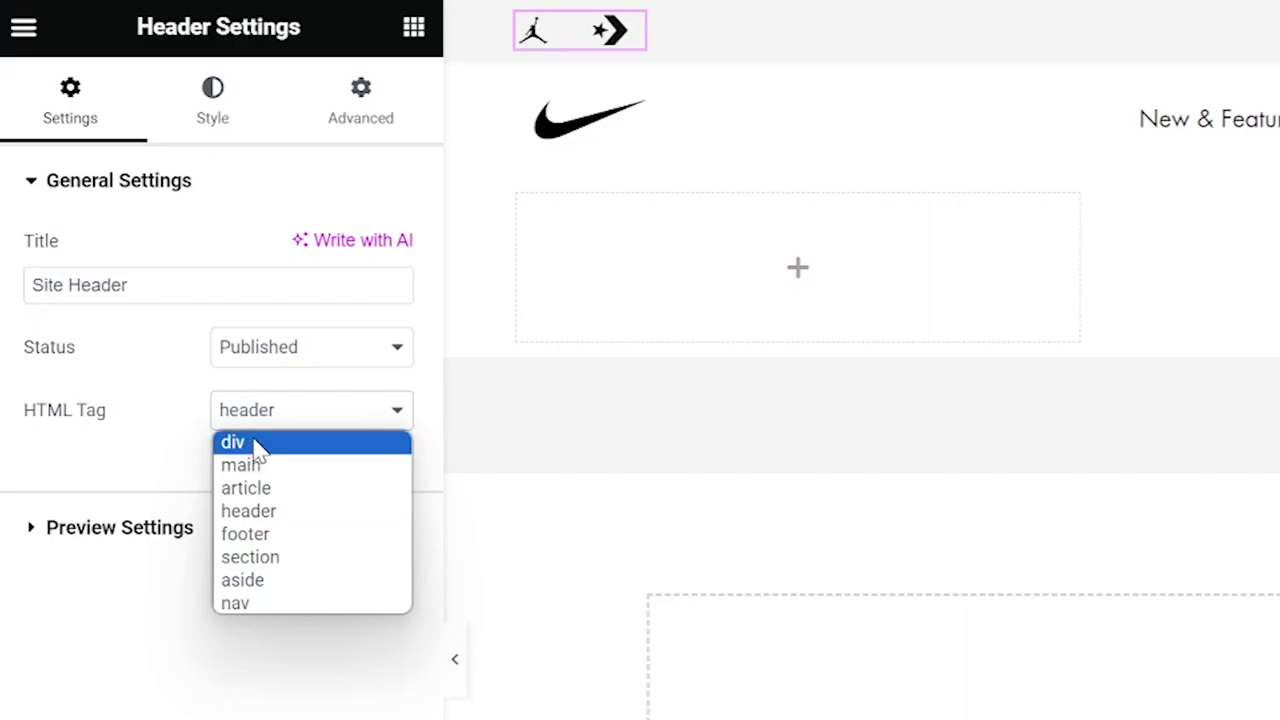
left_click(78, 458)
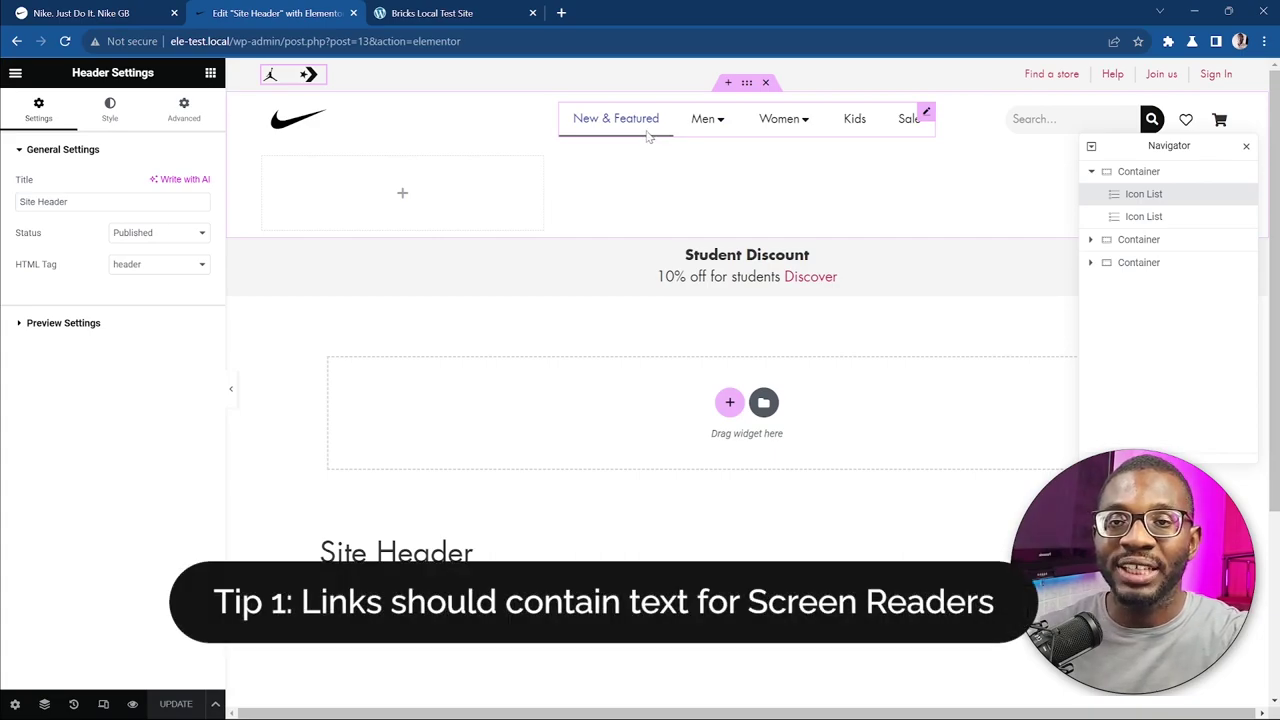
Give the Nike logo a Custom URL link using the Site URL dynamic tag
left_click(336, 121)
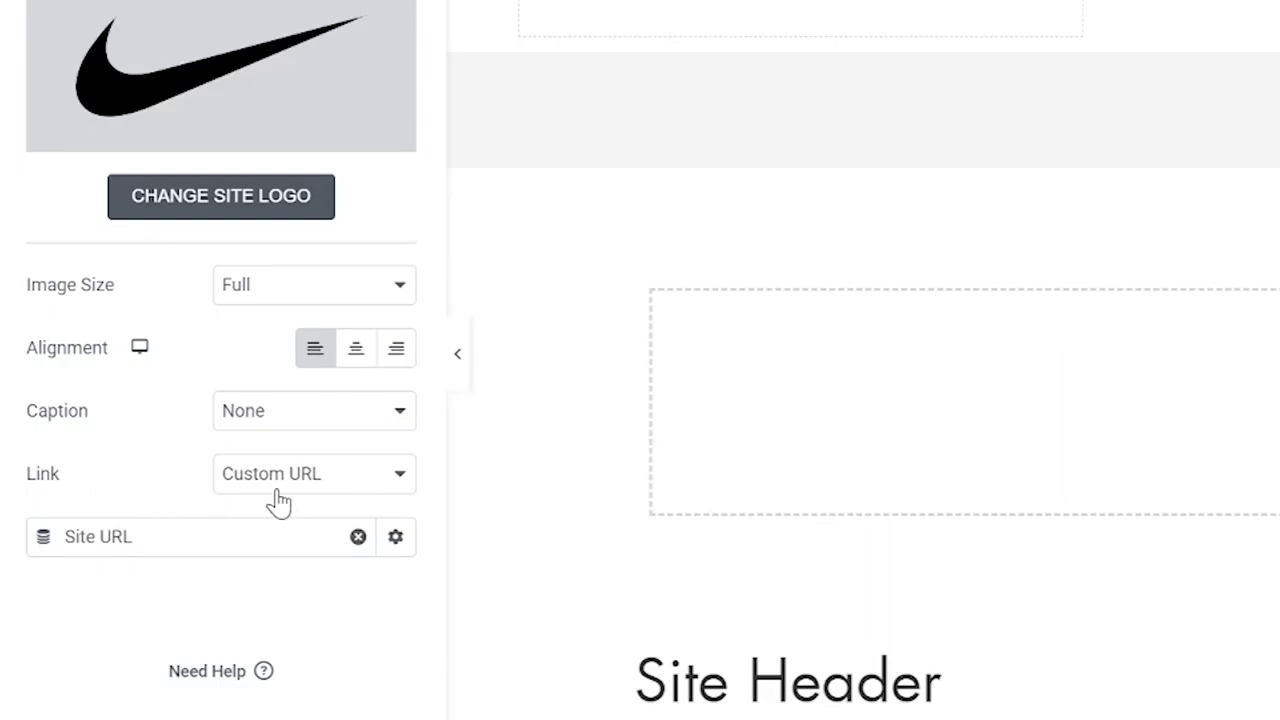
left_click(140, 452)
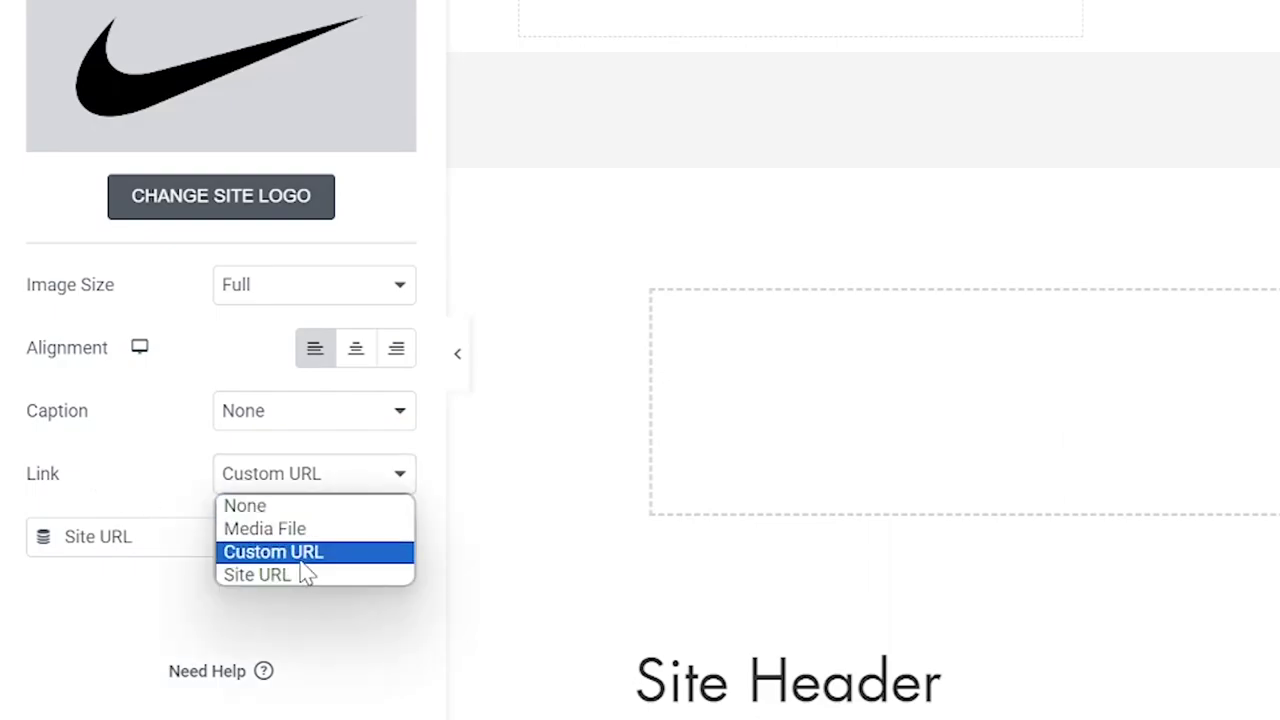
left_click(323, 560)
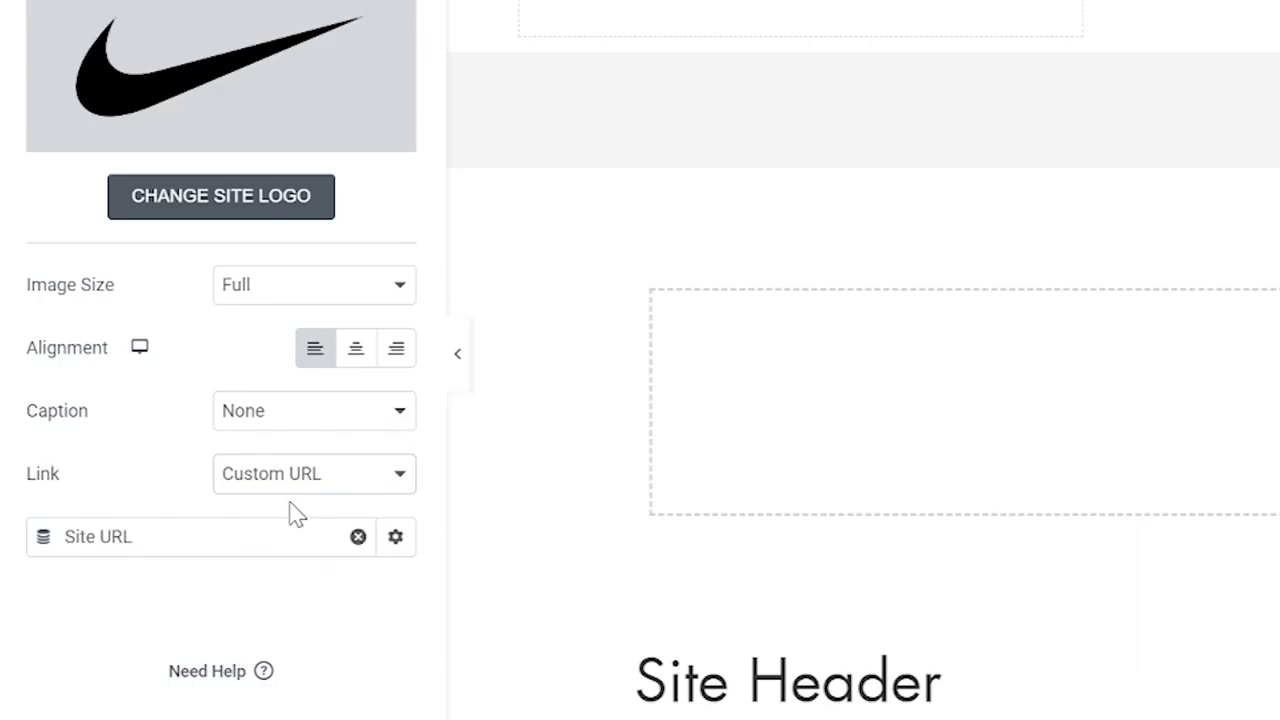
left_click(358, 538)
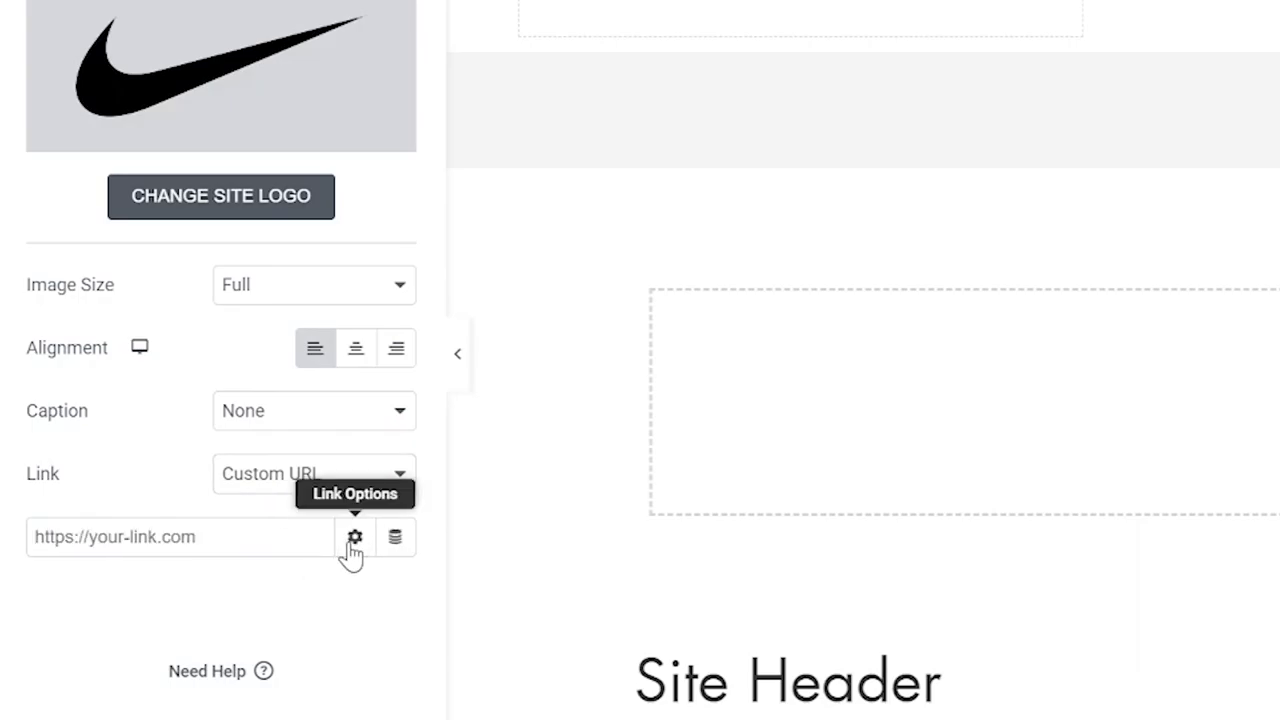
left_click(353, 540)
left_click(400, 535)
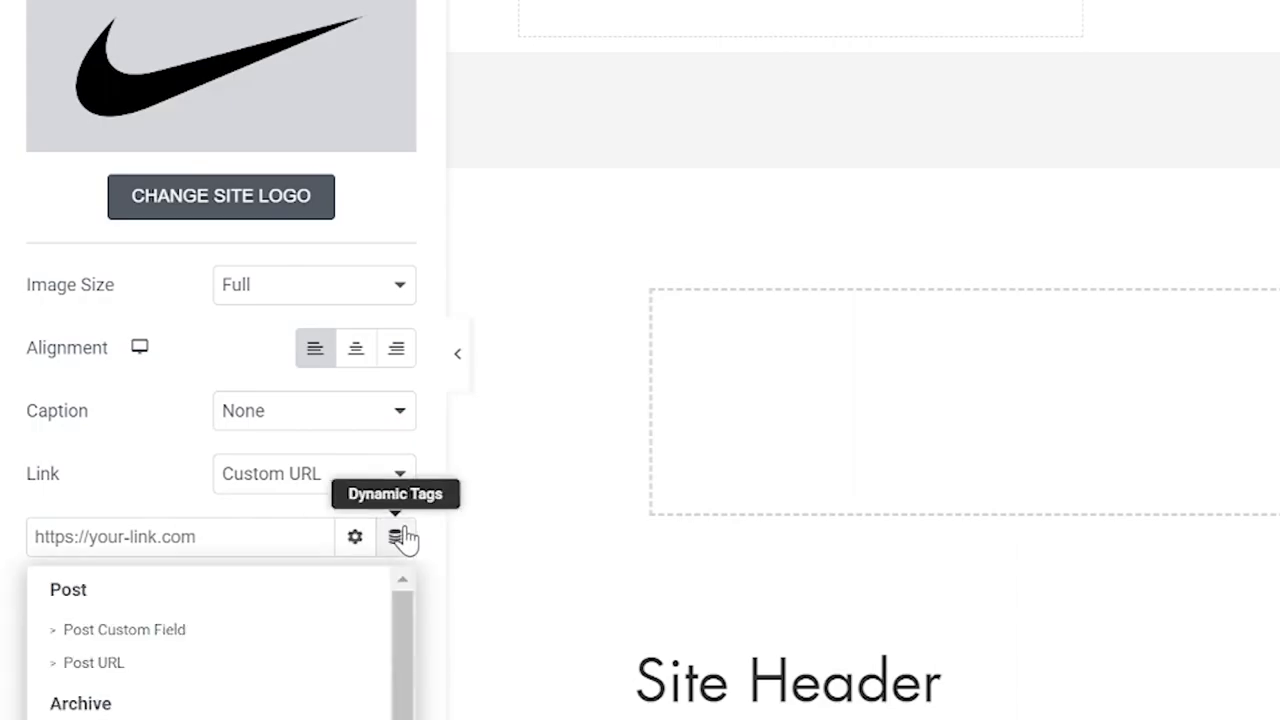
left_click(246, 571)
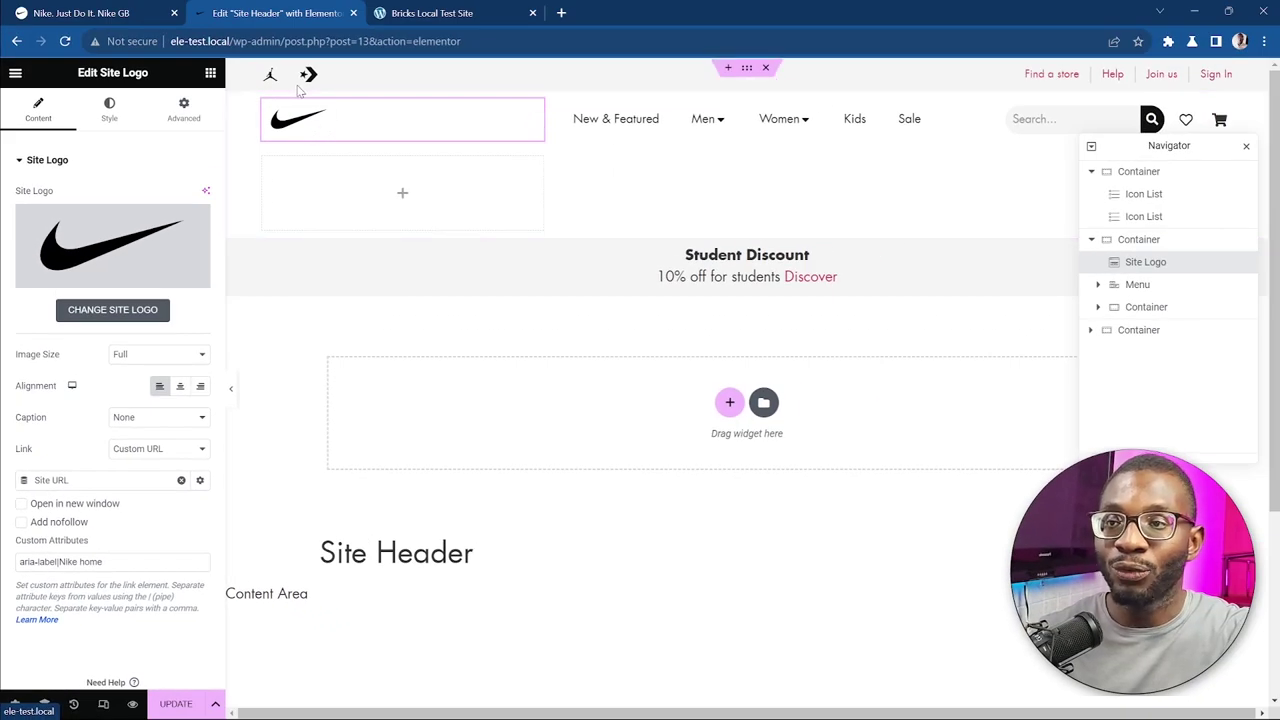
left_click(270, 78)
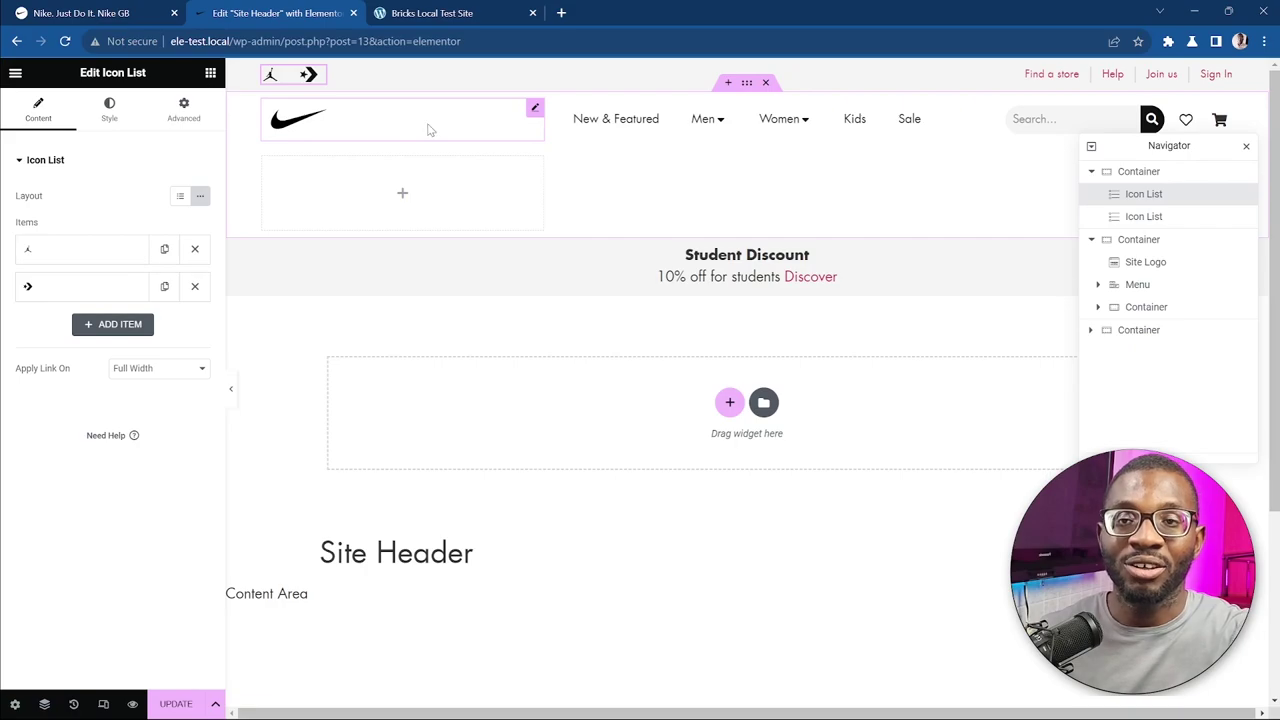
With the nav menu selected, search the widget library for 'menu'
left_click(600, 140)
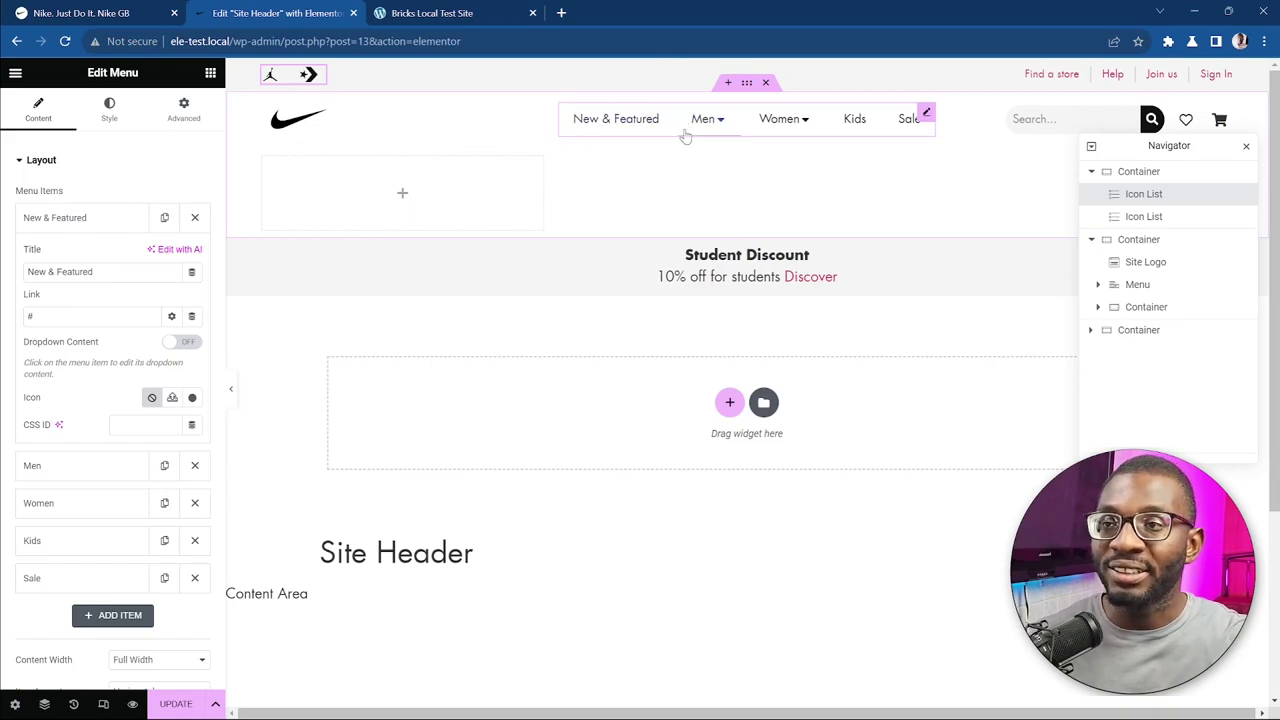
left_click(210, 76)
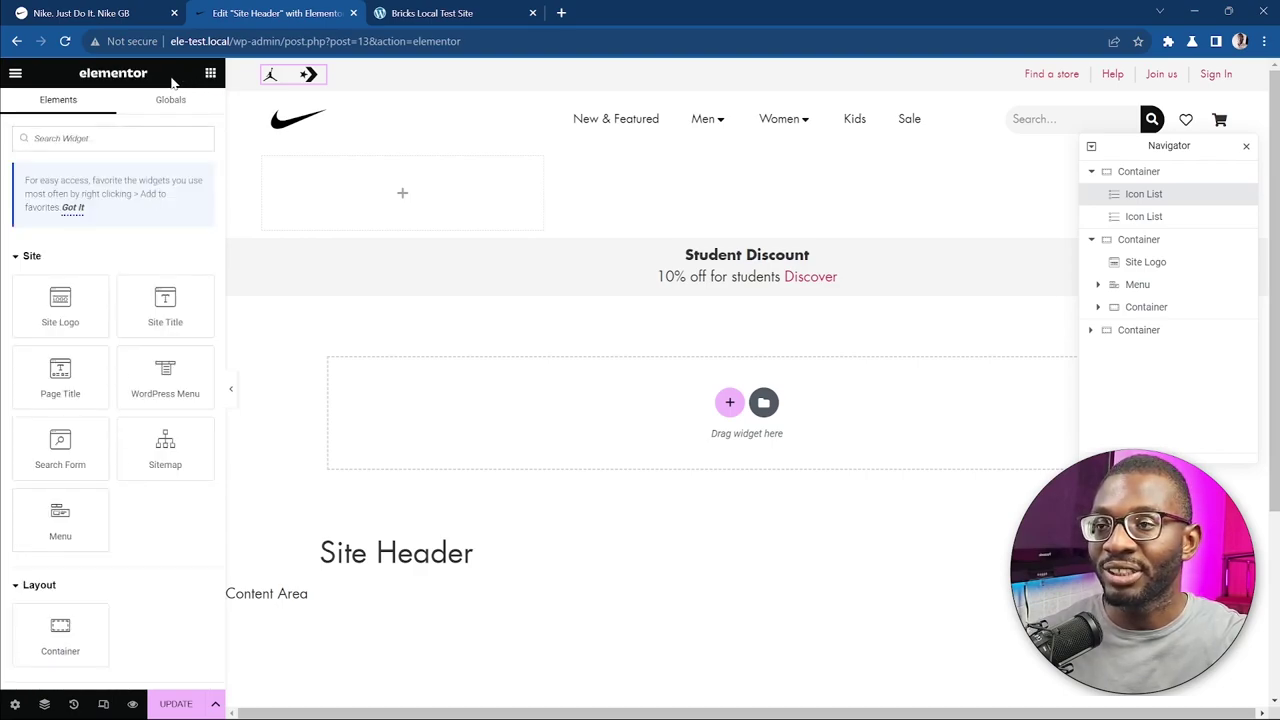
left_click(73, 140)
type("menu")
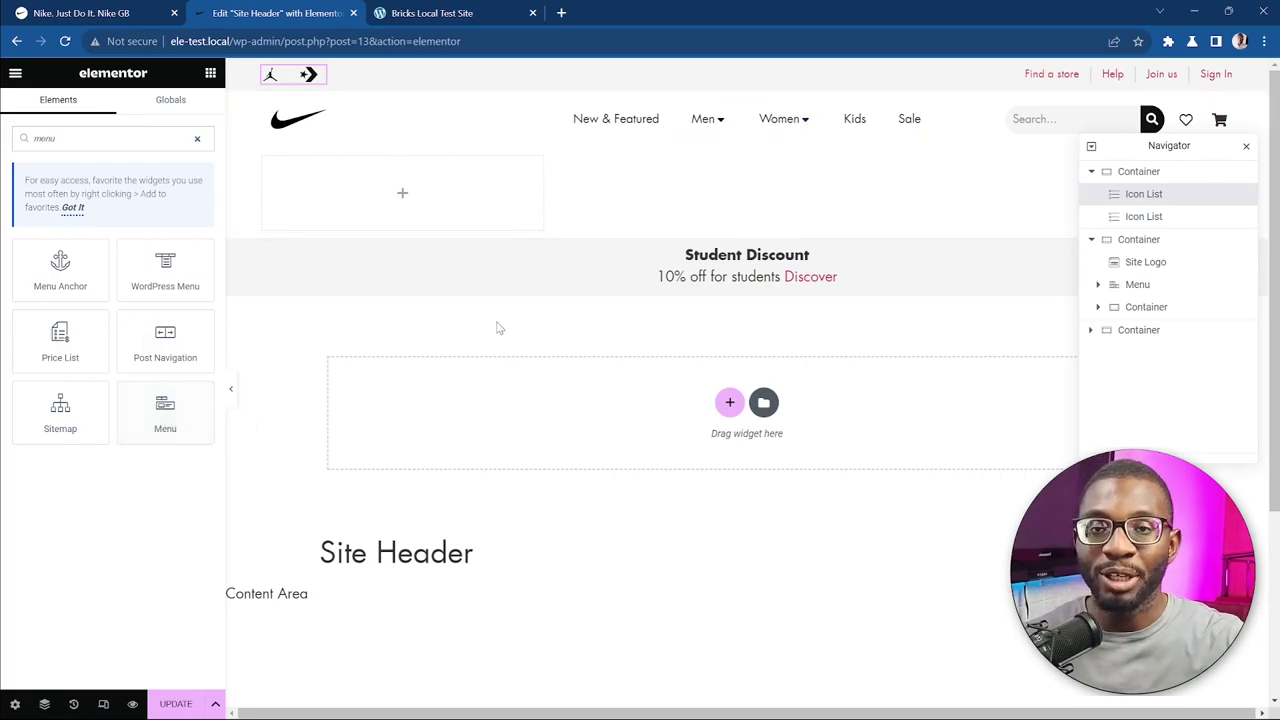
Check the Menu widget's New & Featured item and confirm its Dropdown Content is off
left_click(656, 122)
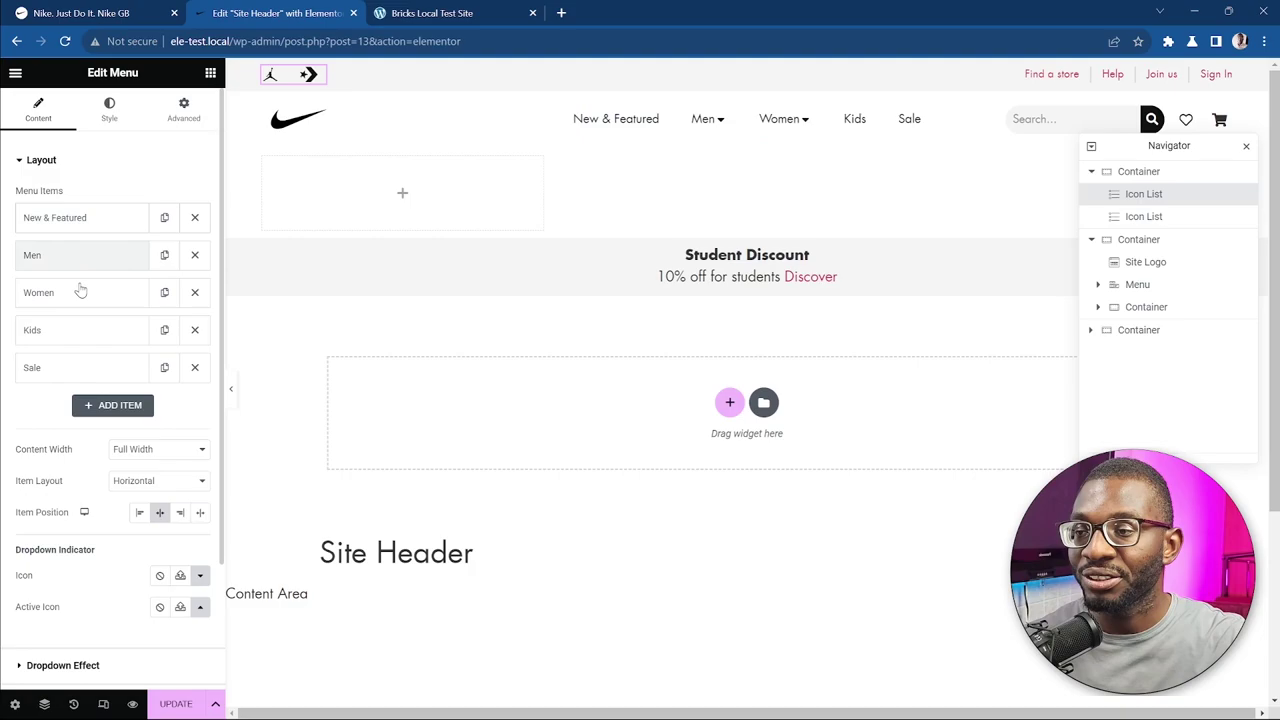
left_click(88, 222)
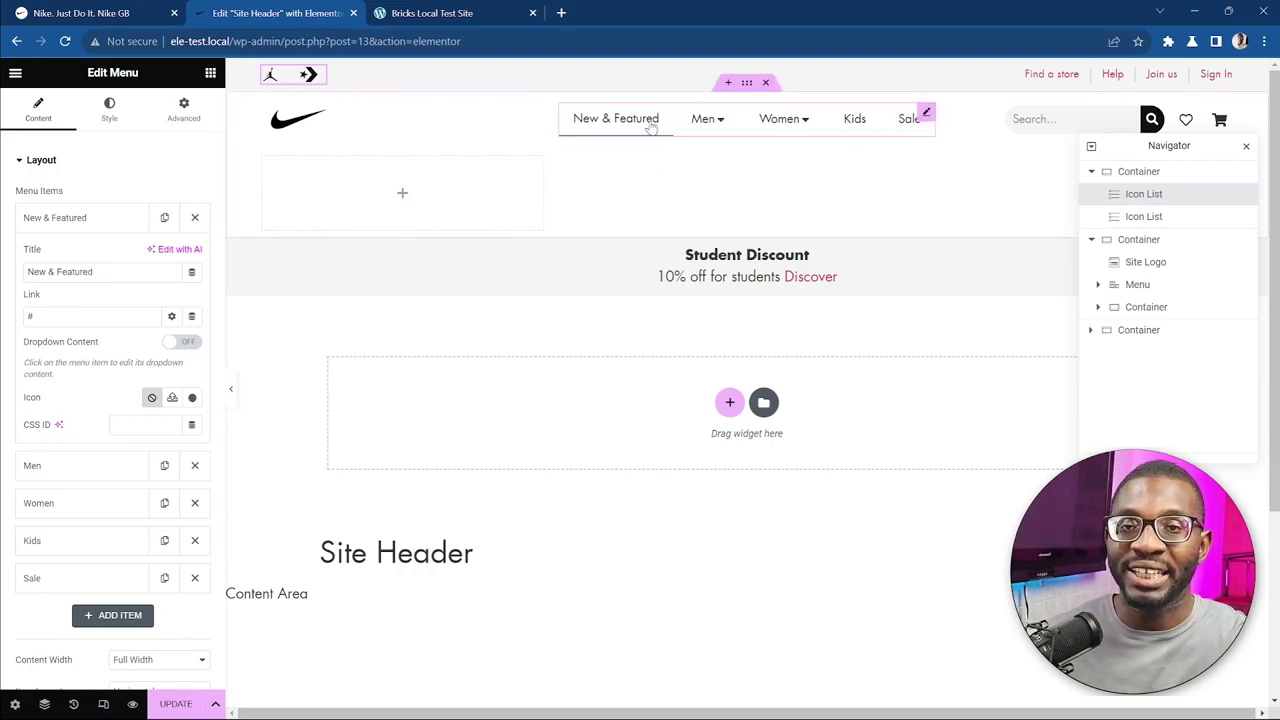
left_click(50, 218)
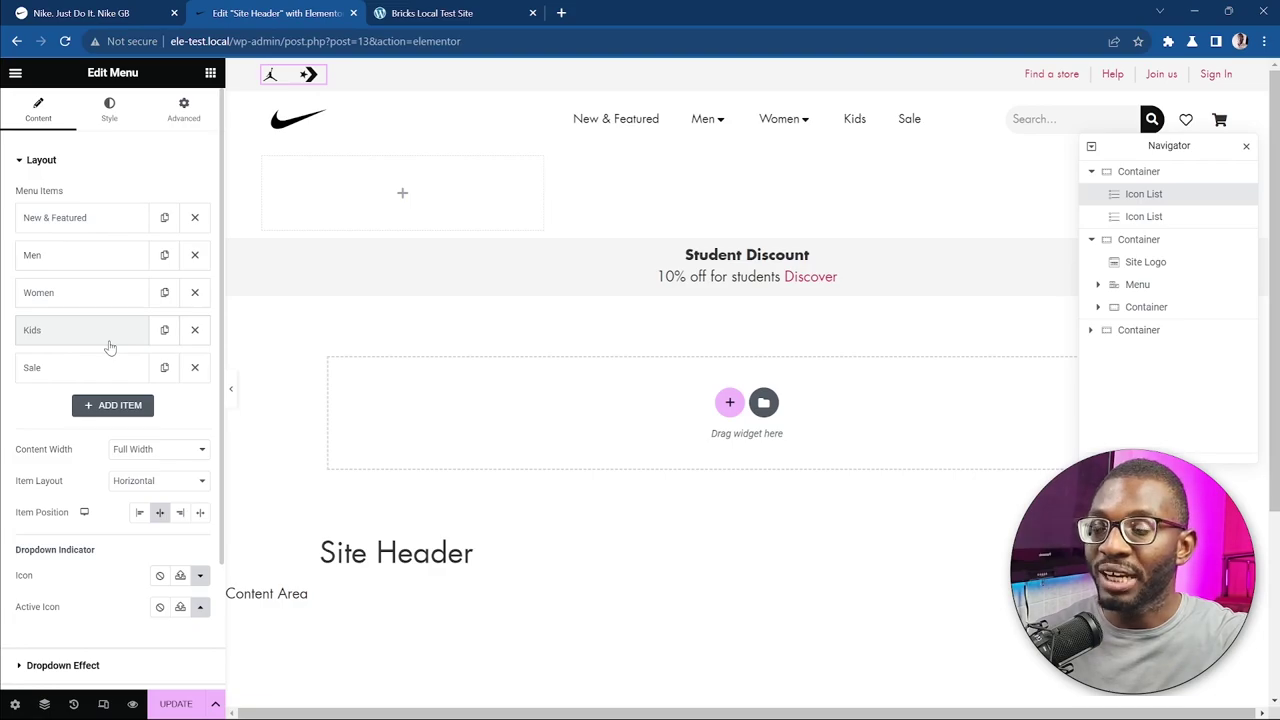
Open the Men mega-menu dropdown and select its Features icon list column
left_click(84, 268)
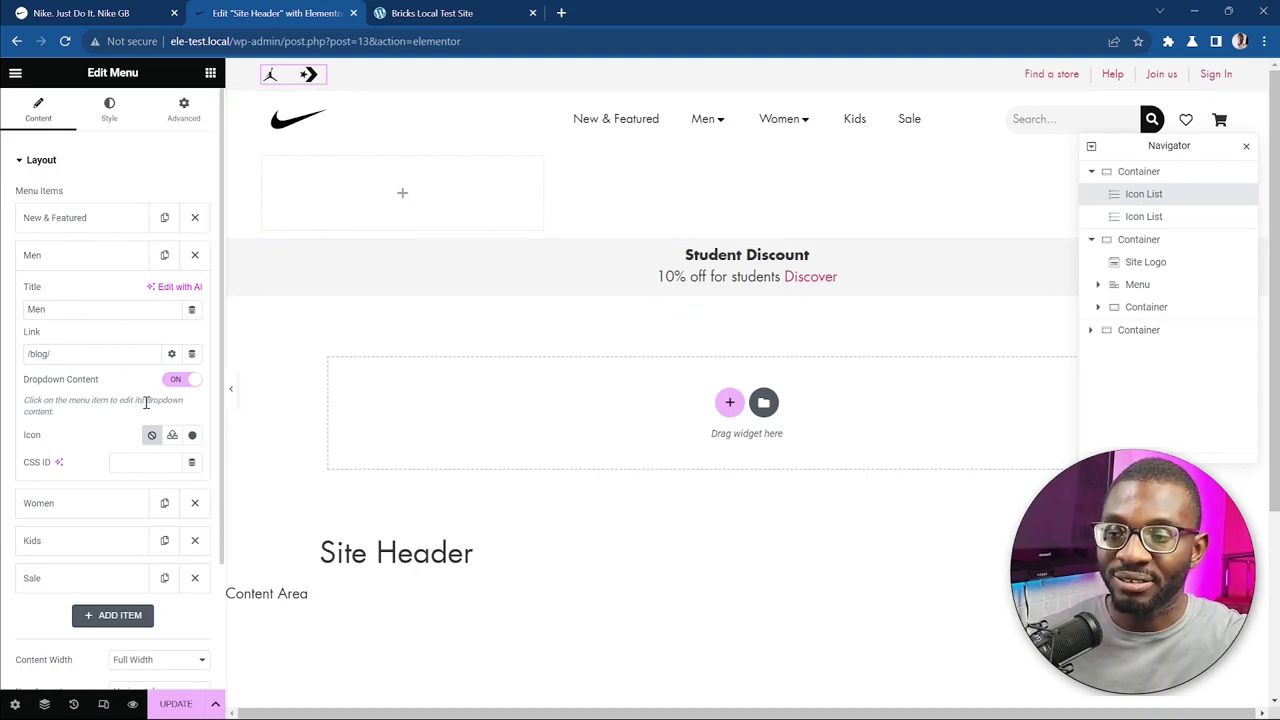
left_click(705, 120)
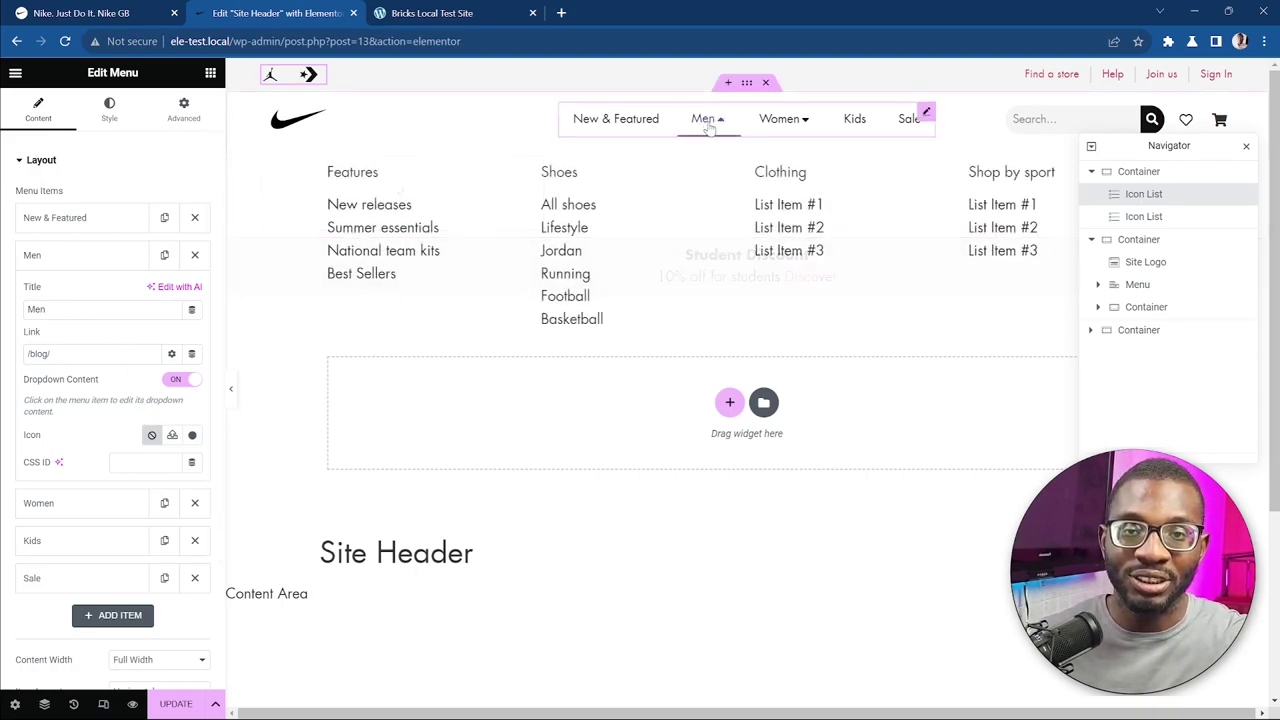
left_click(234, 161)
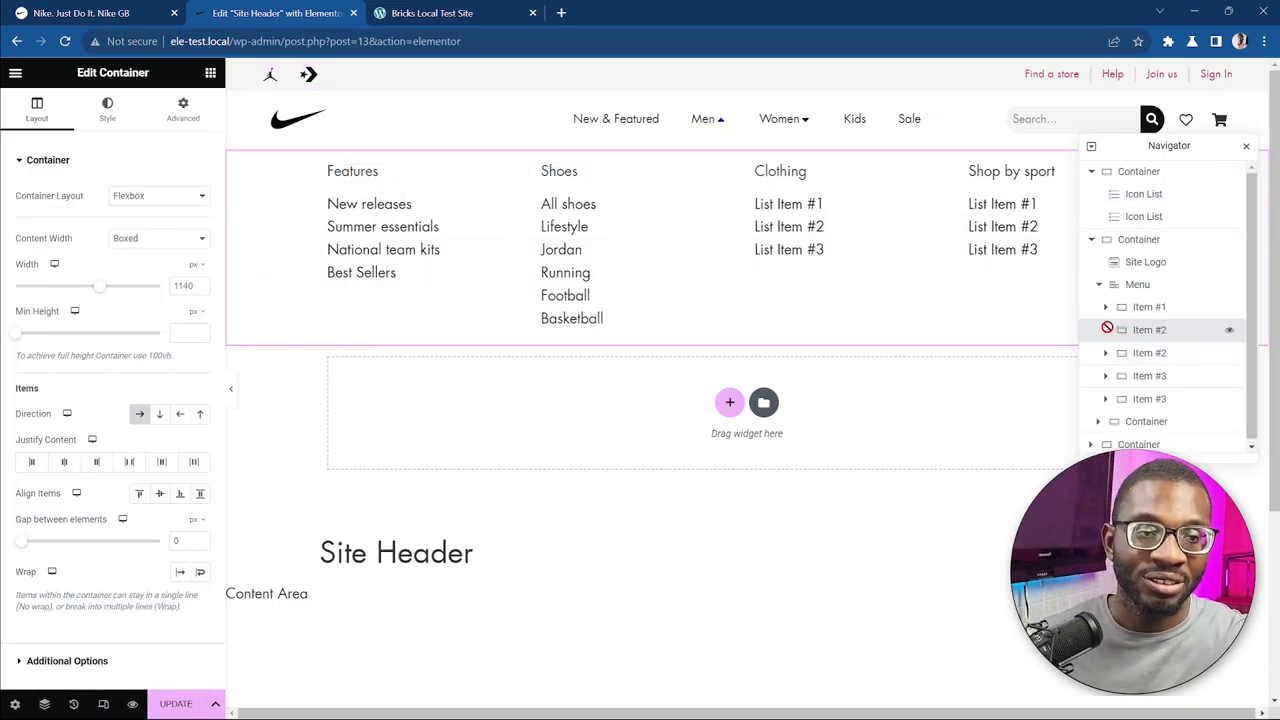
left_click(1106, 329)
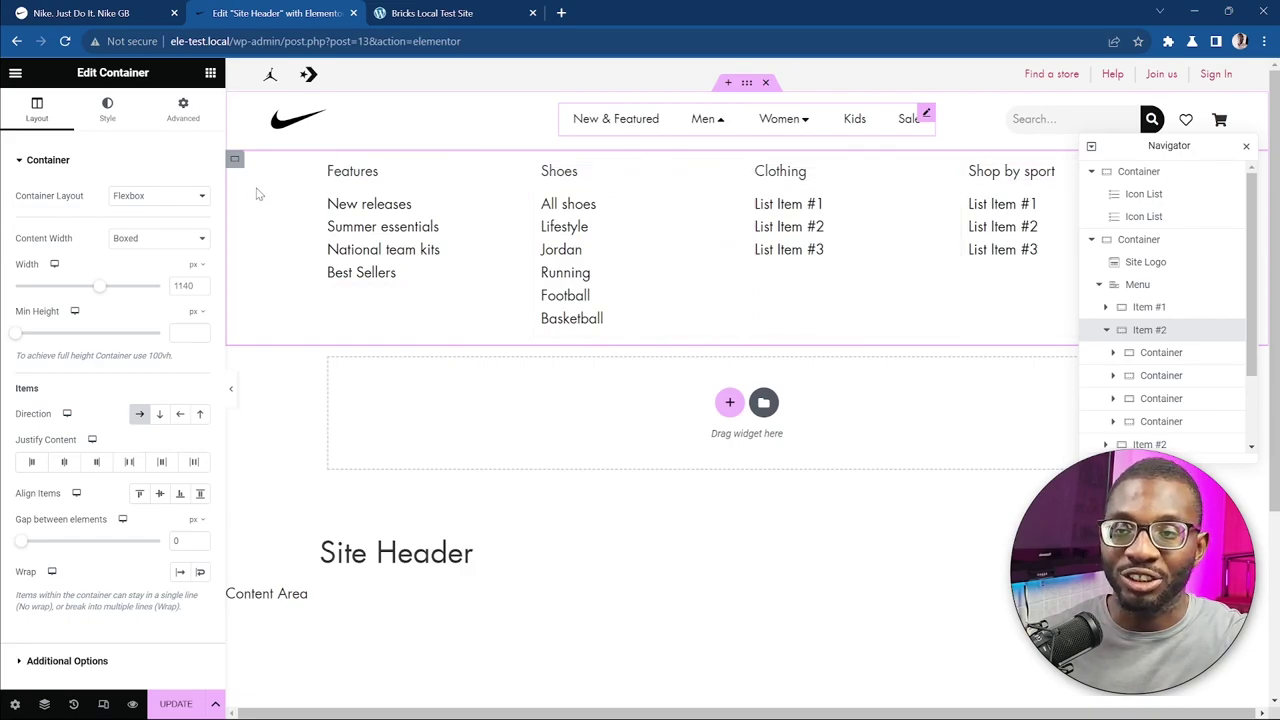
left_click(369, 213)
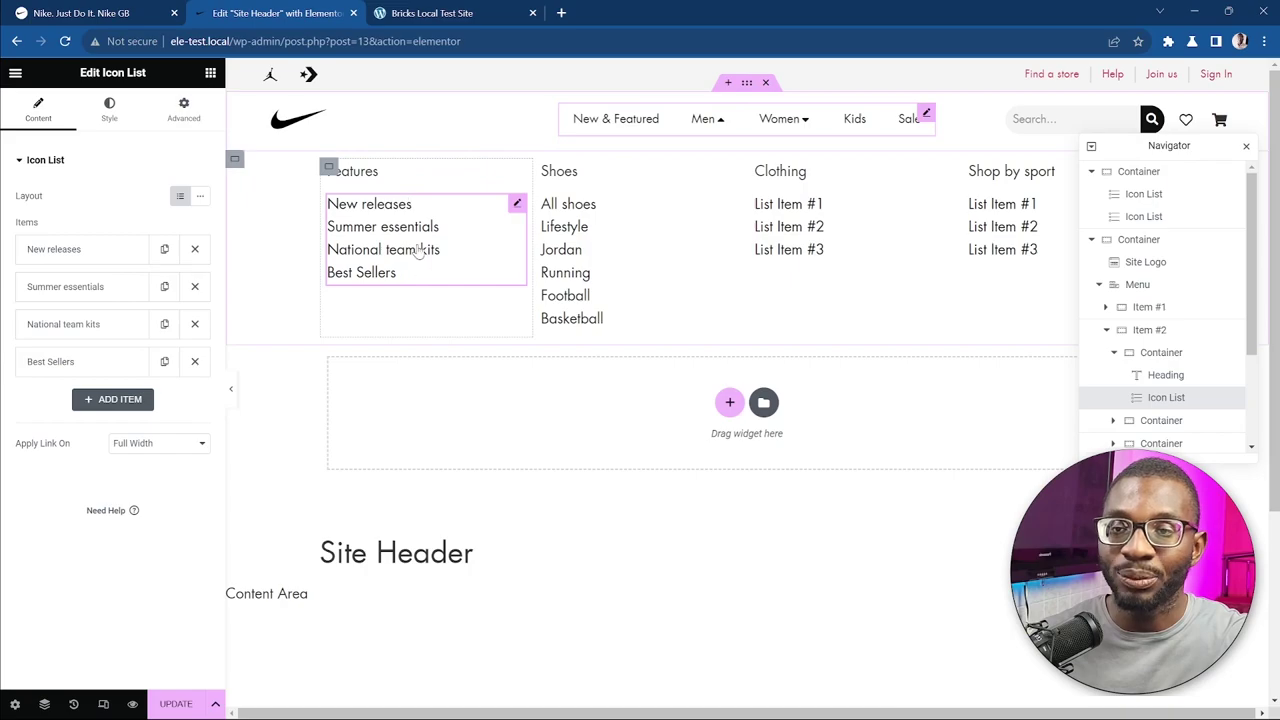
Review the Menu widget's Dropdown Effect, Menu Toggle and Tablet Portrait breakpoint settings
left_click(716, 125)
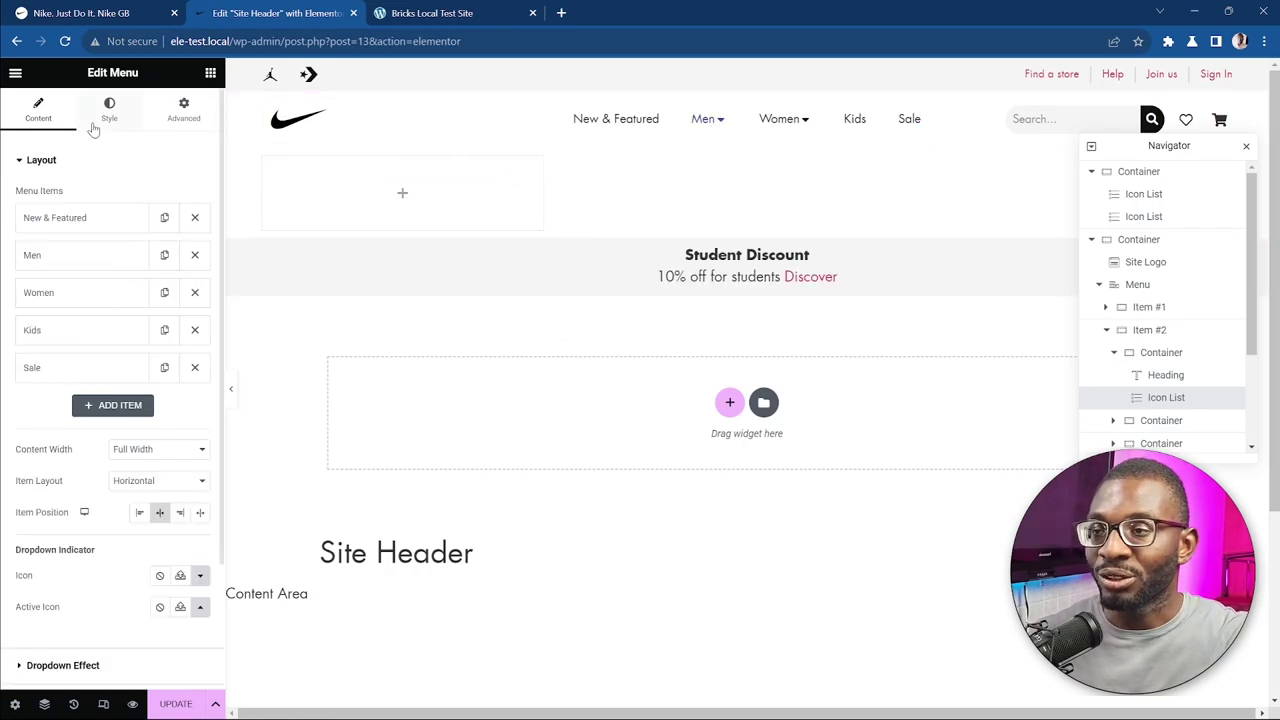
left_click(42, 160)
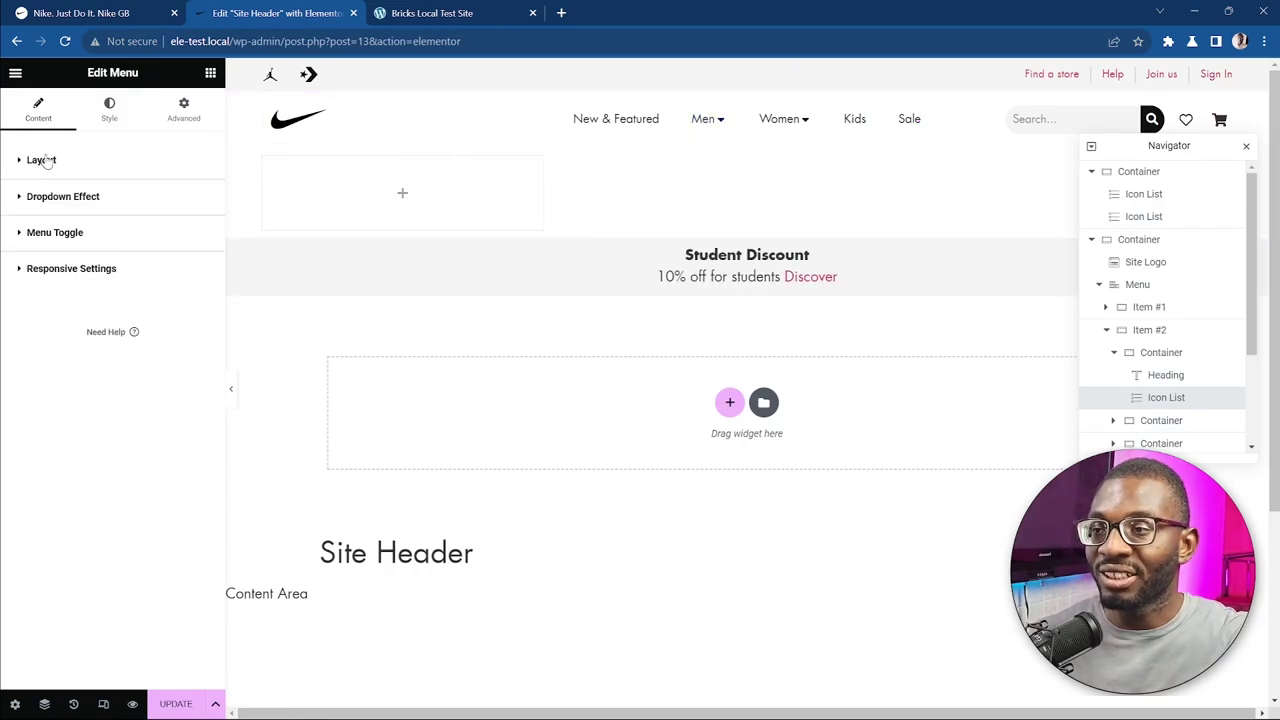
left_click(72, 205)
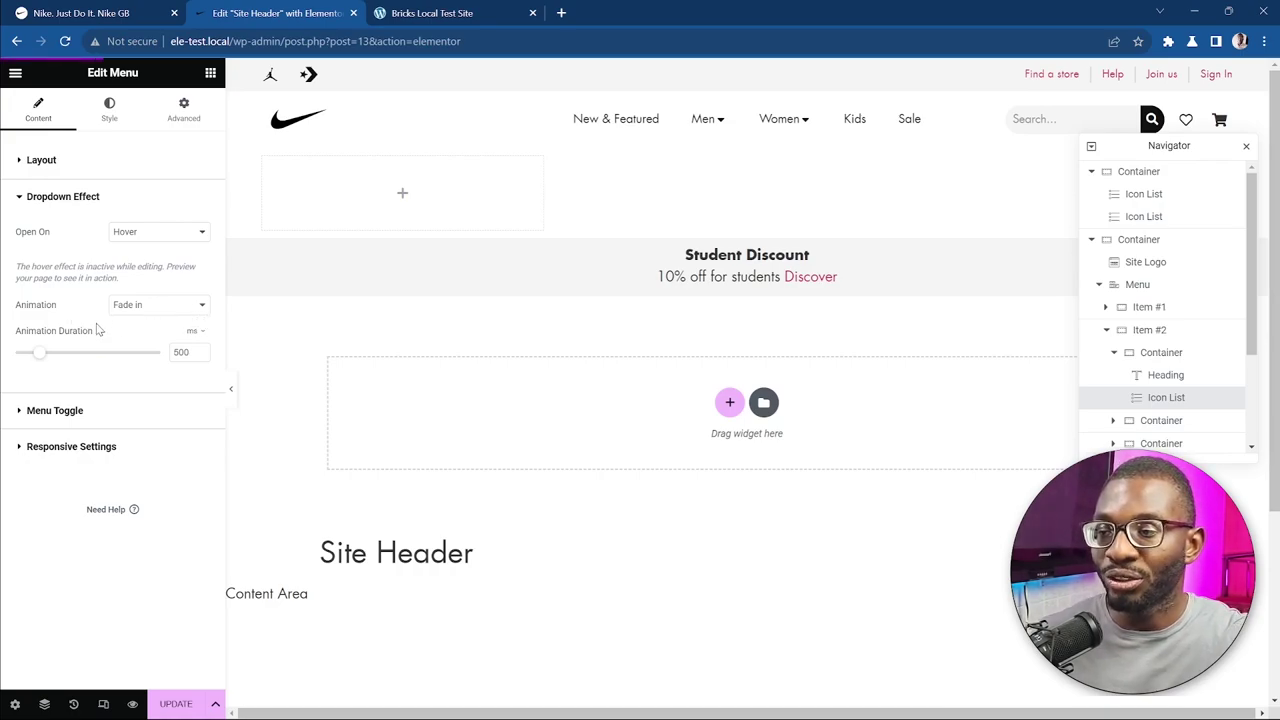
left_click(88, 418)
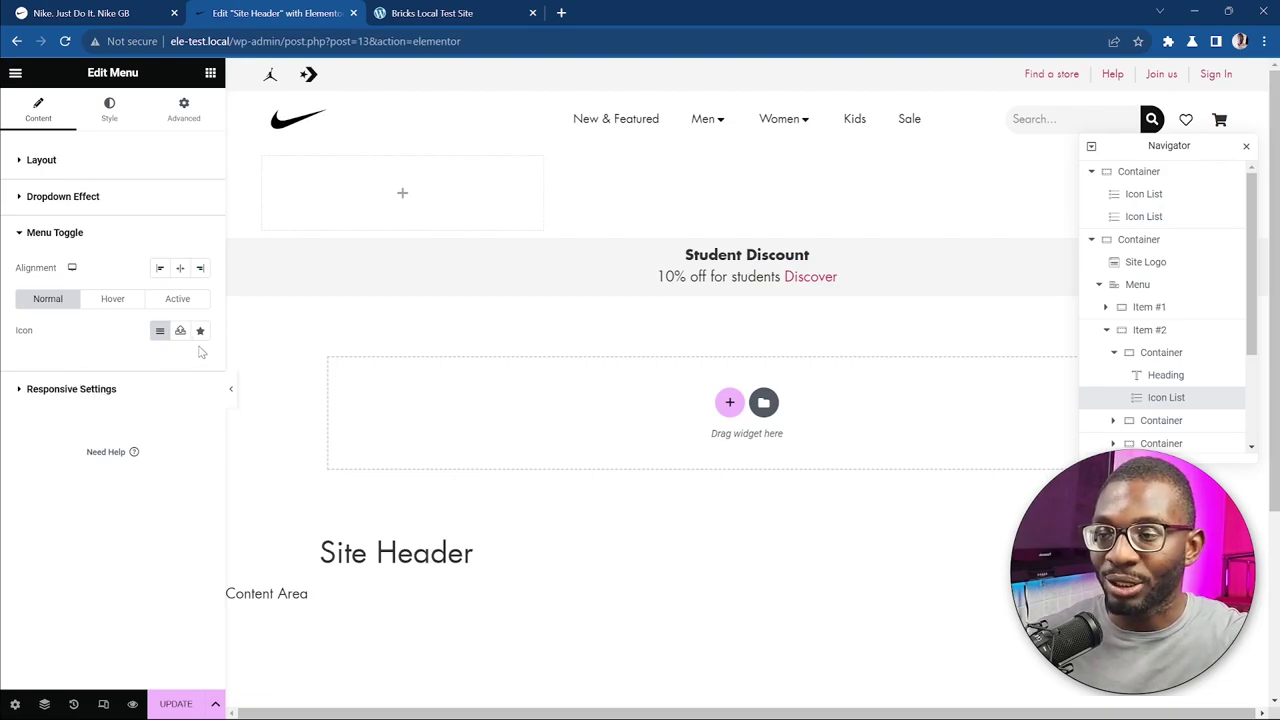
left_click(162, 389)
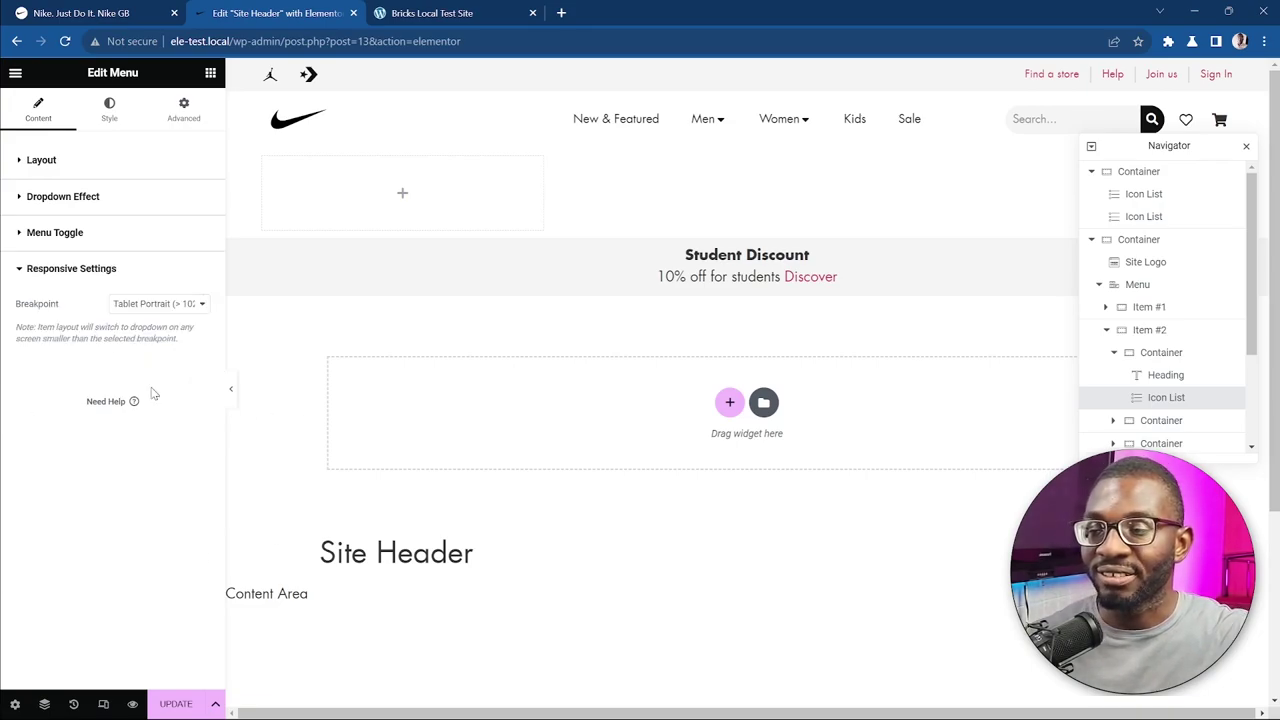
left_click(155, 305)
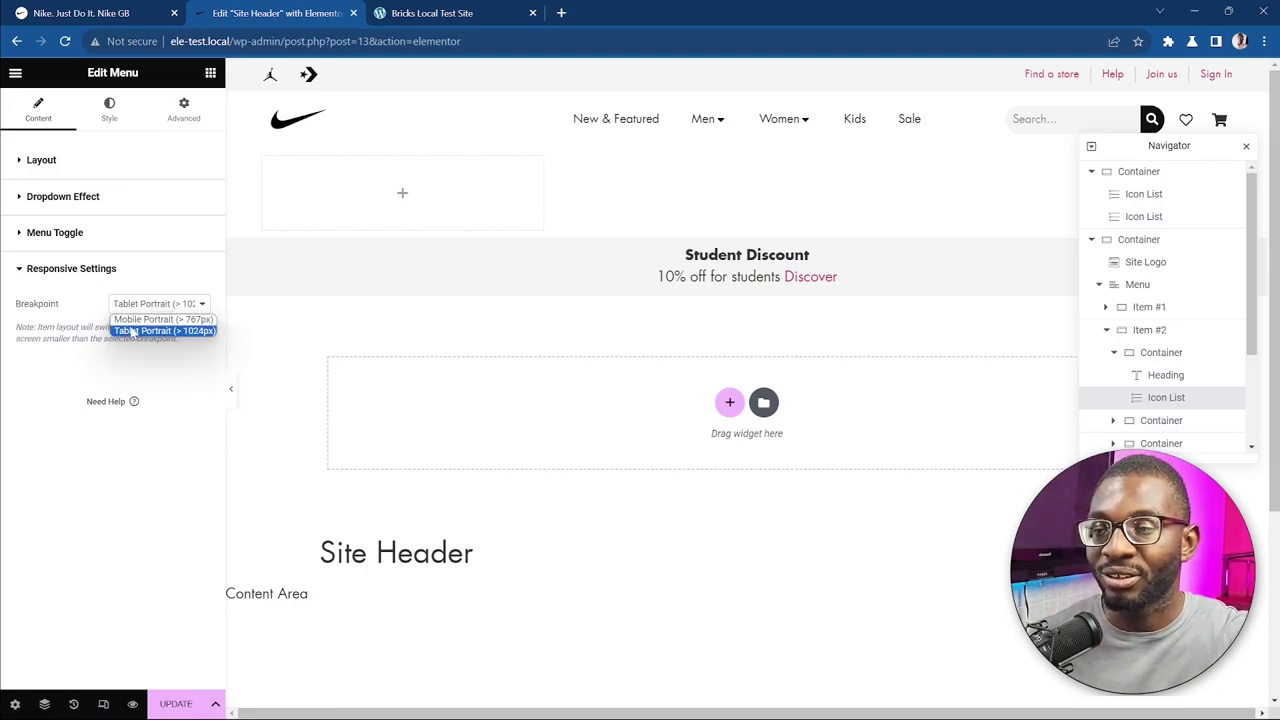
left_click(142, 320)
left_click(84, 270)
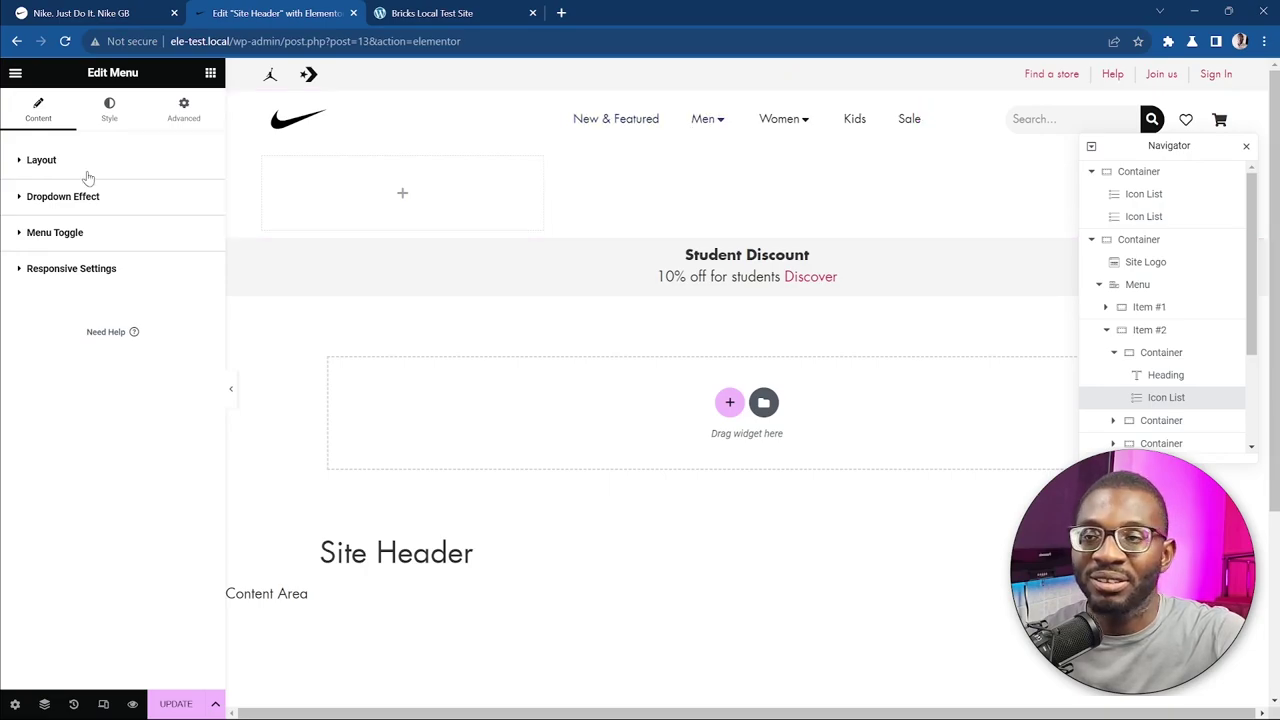
left_click(118, 120)
scroll(170, 372, "down", 2)
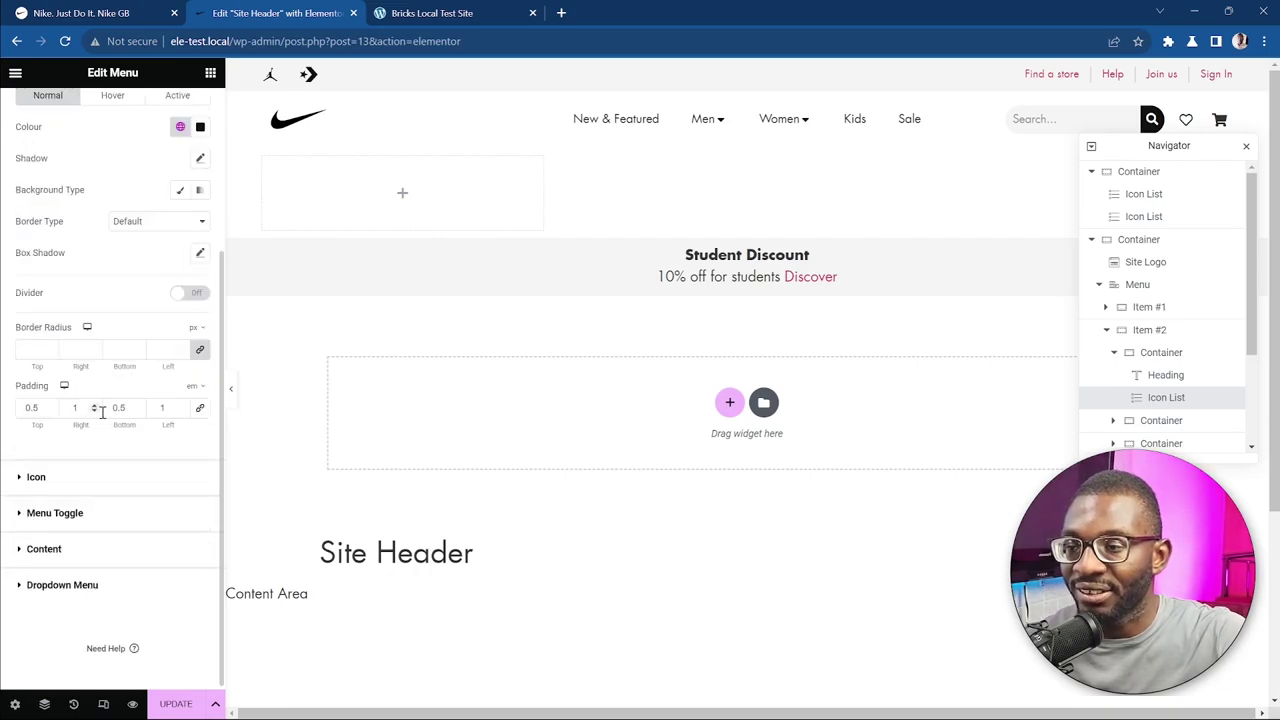
scroll(120, 465, "up", 2)
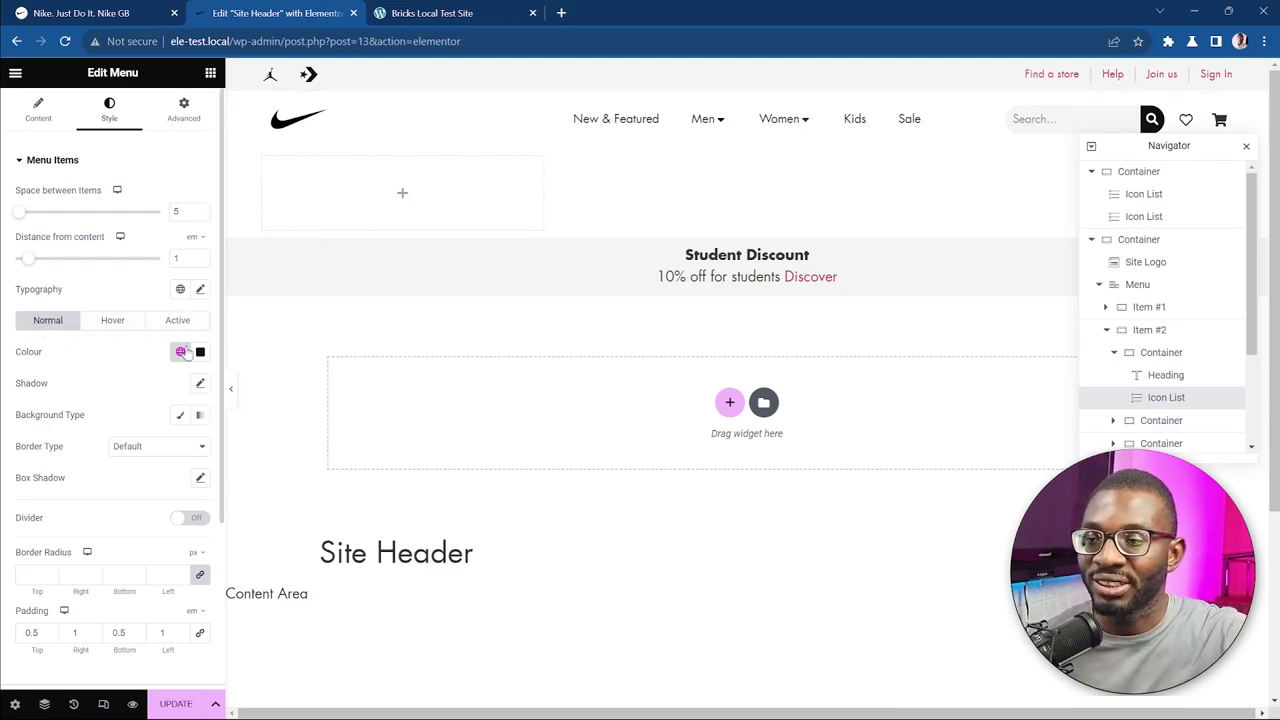
scroll(166, 503, "down", 3)
scroll(110, 430, "up", 3)
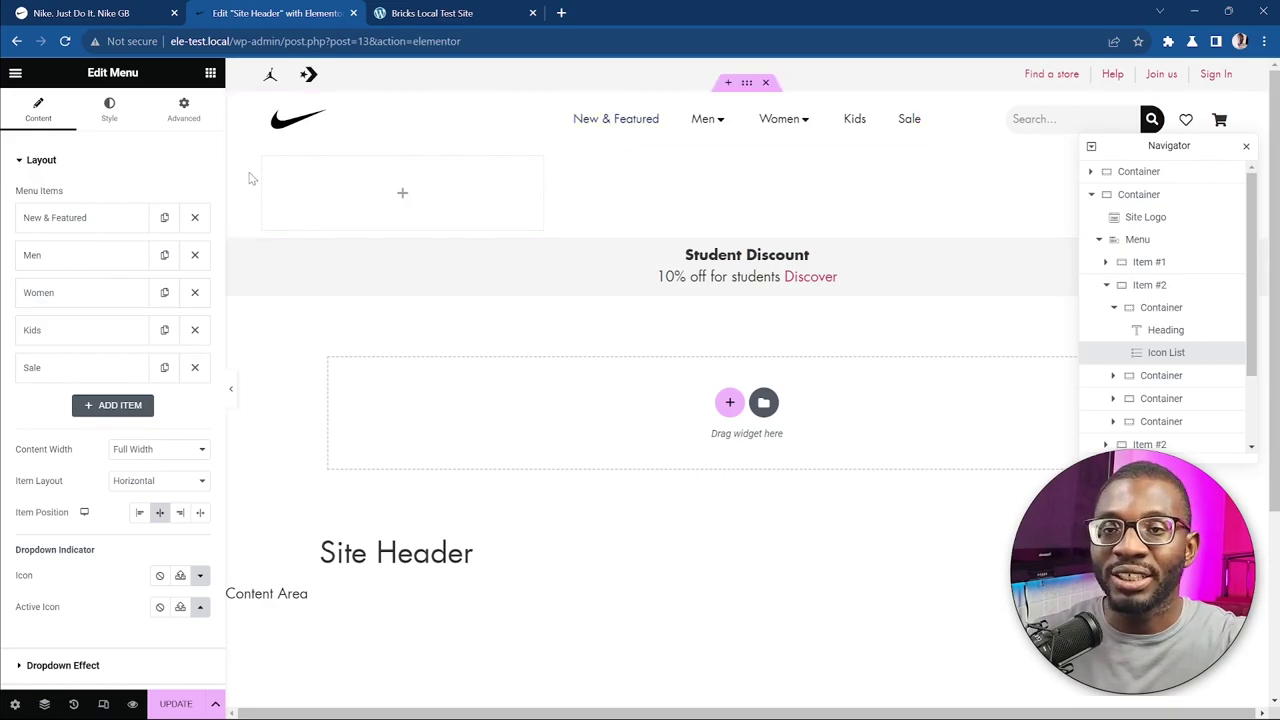
In the menu items' style settings, set Space between Items to 23 and right padding to 2 em
left_click(110, 117)
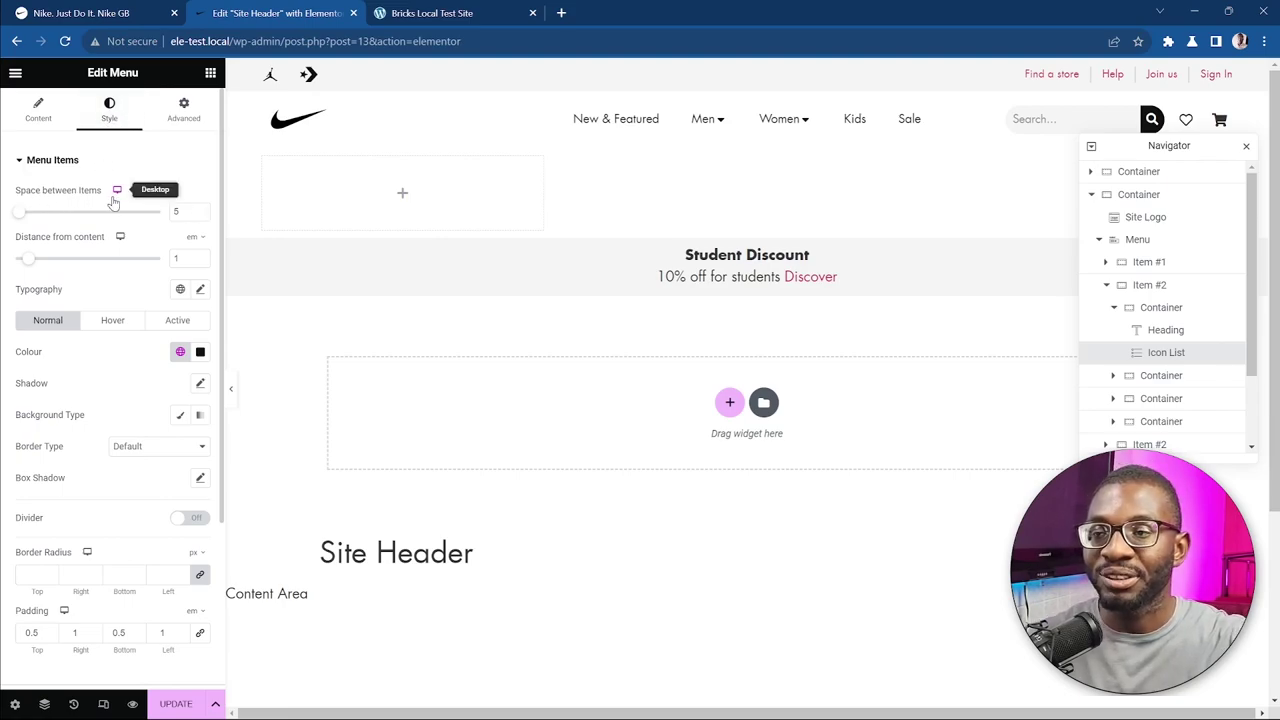
mouse_move(22, 219)
left_mouse_down()
mouse_move(45, 219)
mouse_move(33, 219)
left_mouse_up()
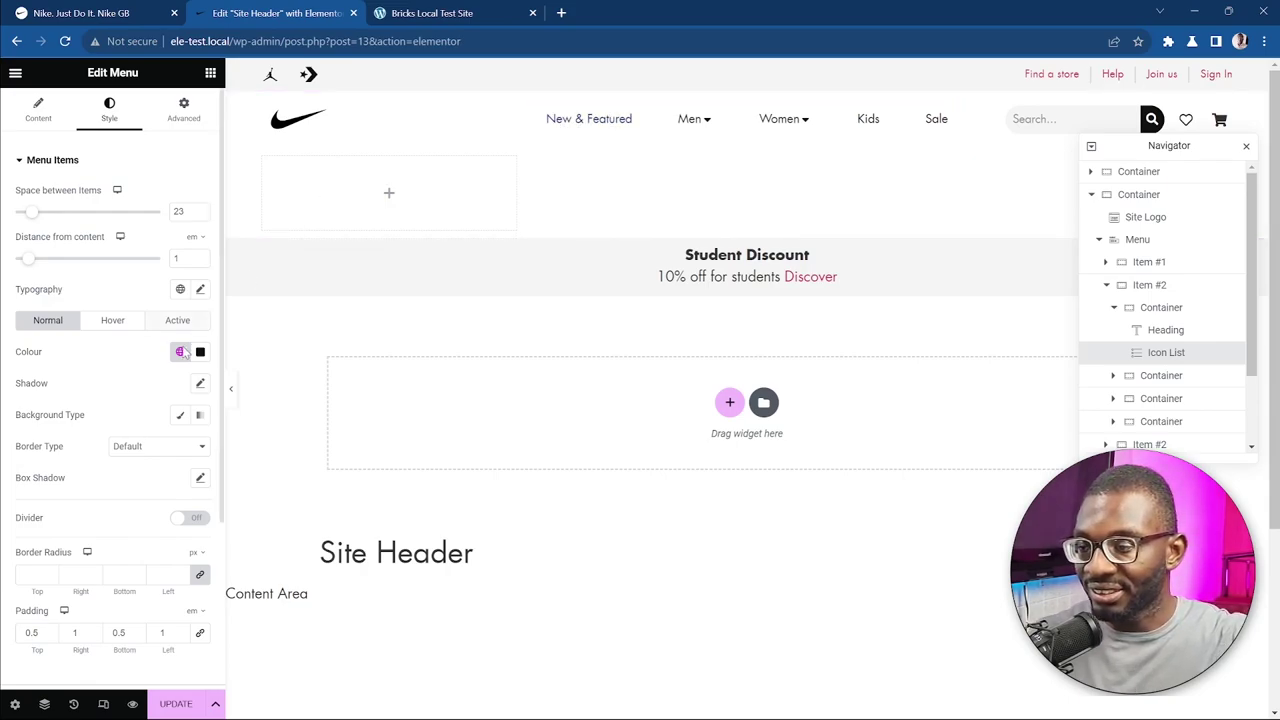
scroll(180, 470, "down", 1)
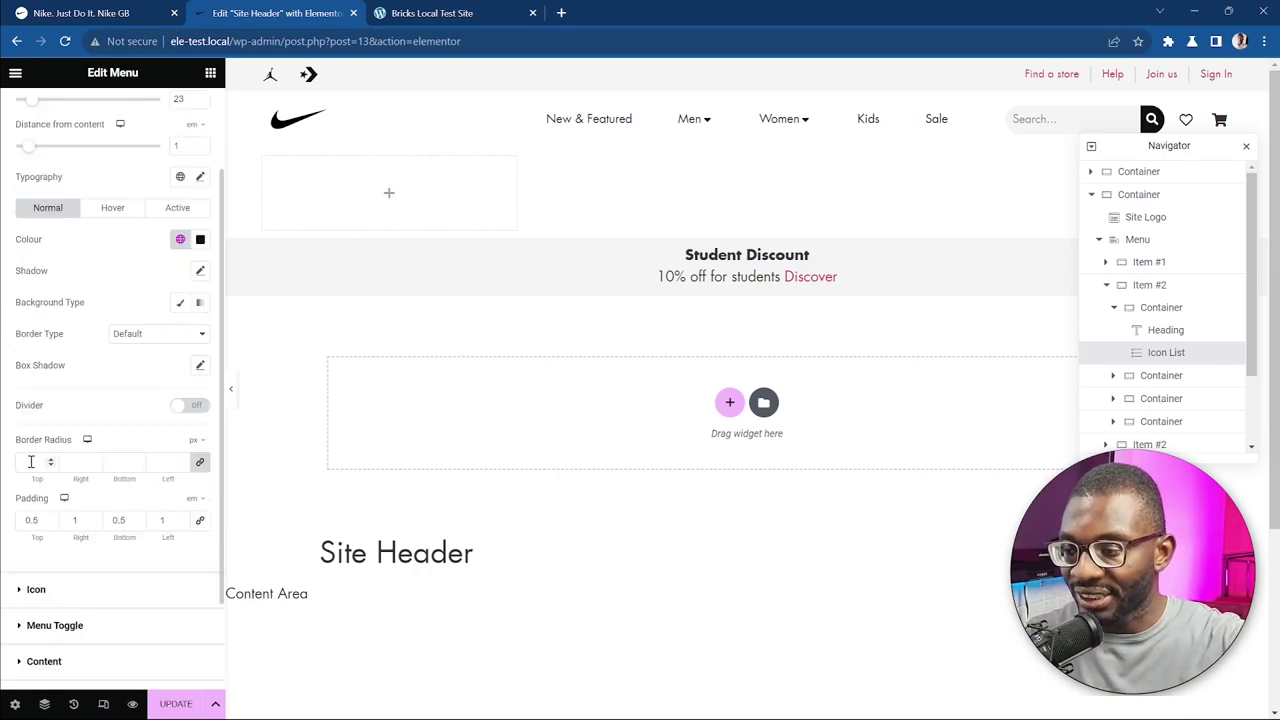
left_click(94, 519)
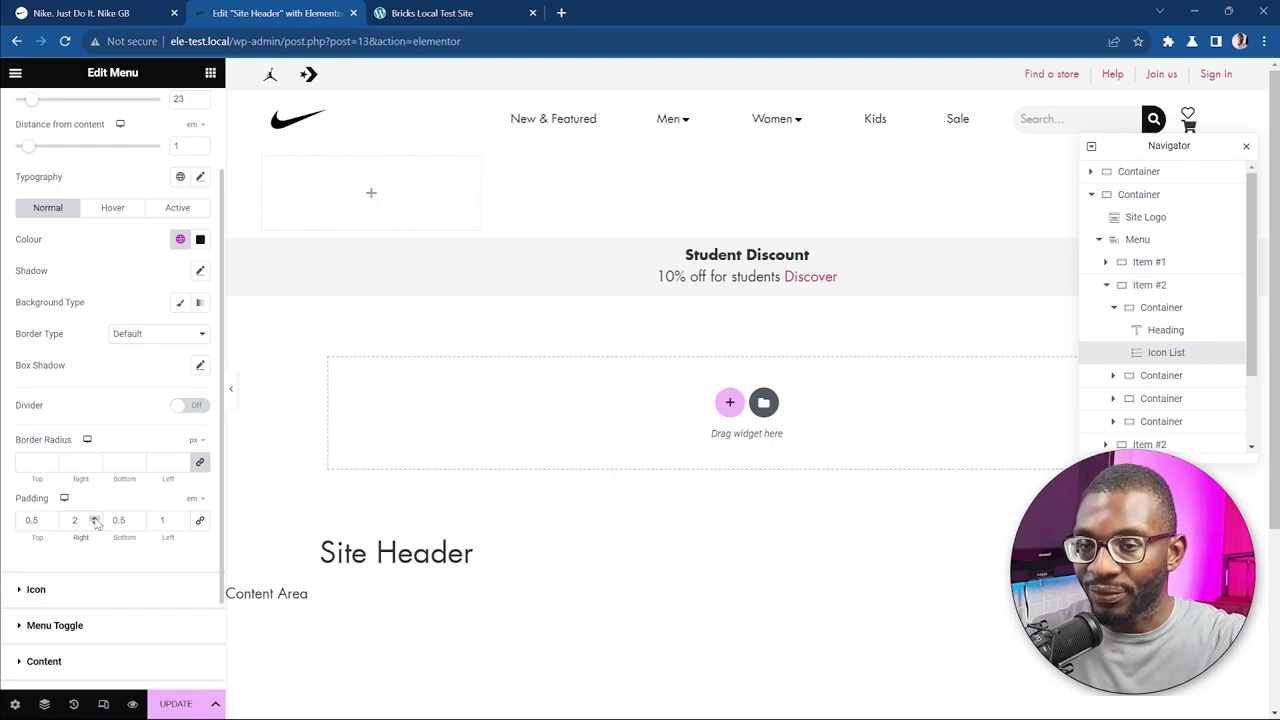
left_click(94, 519)
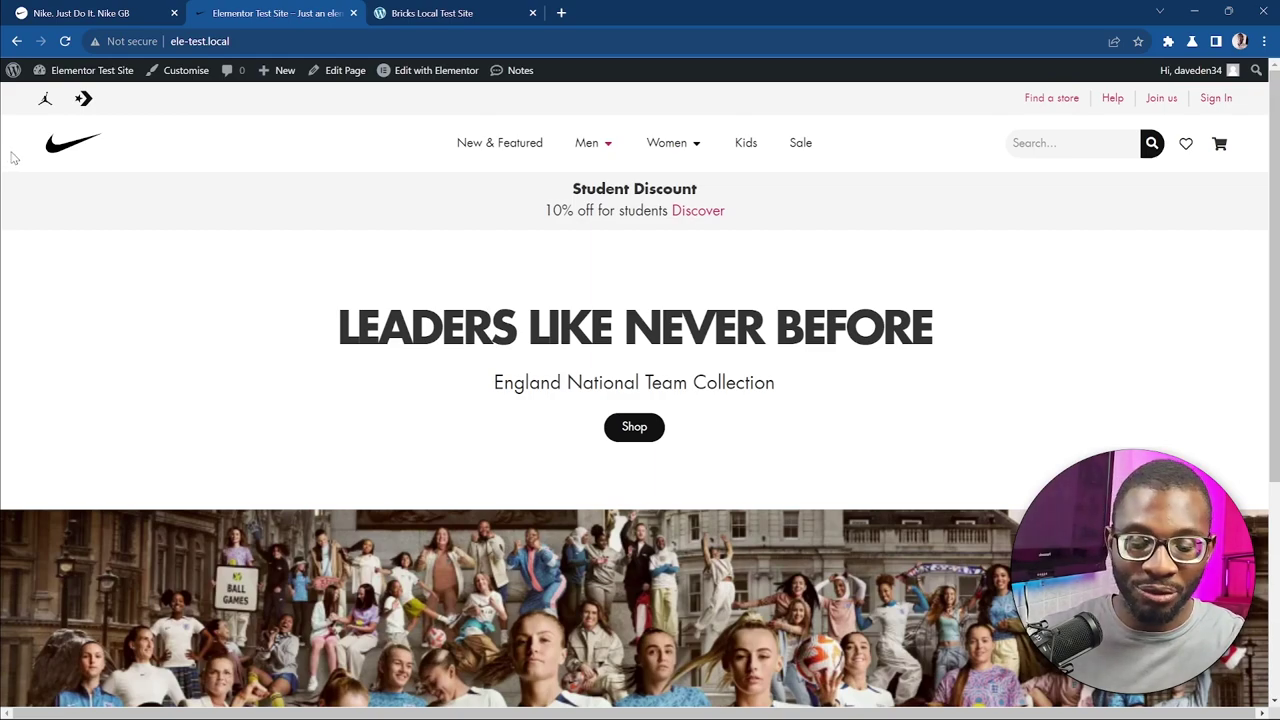
key("Tab")
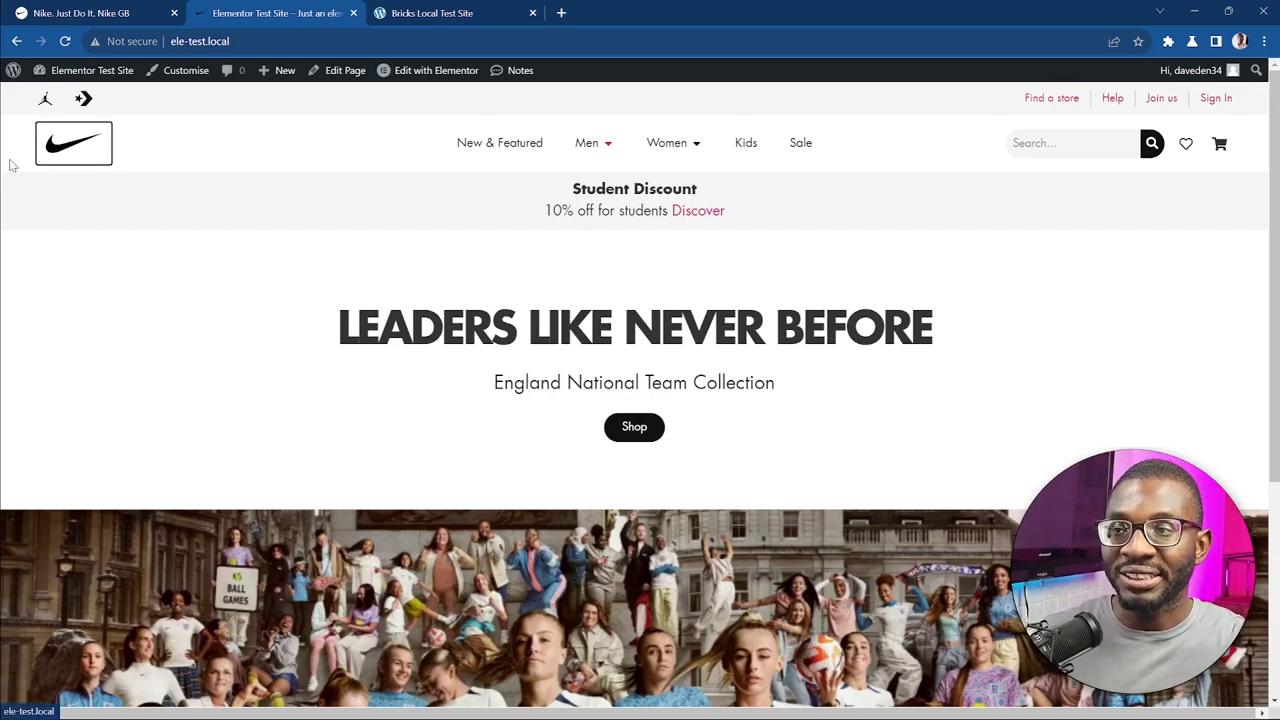
key("Tab")
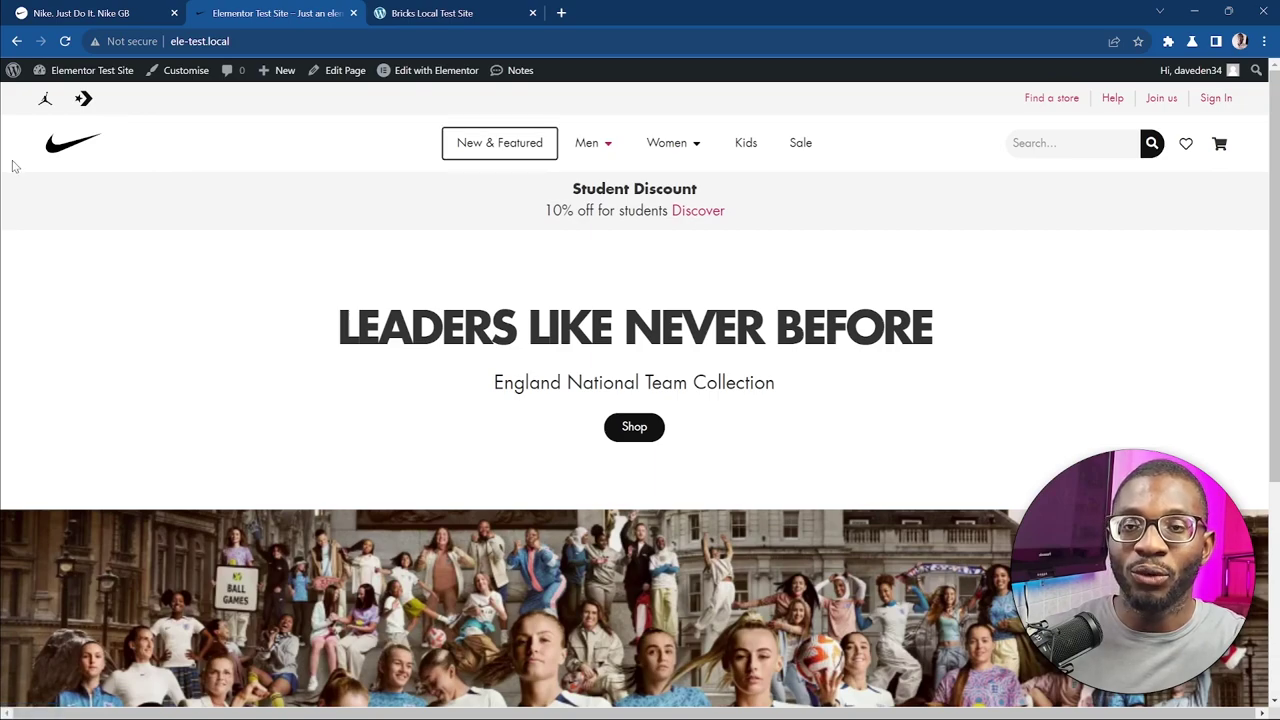
key("Tab")
key("Tab")
key("Tab")
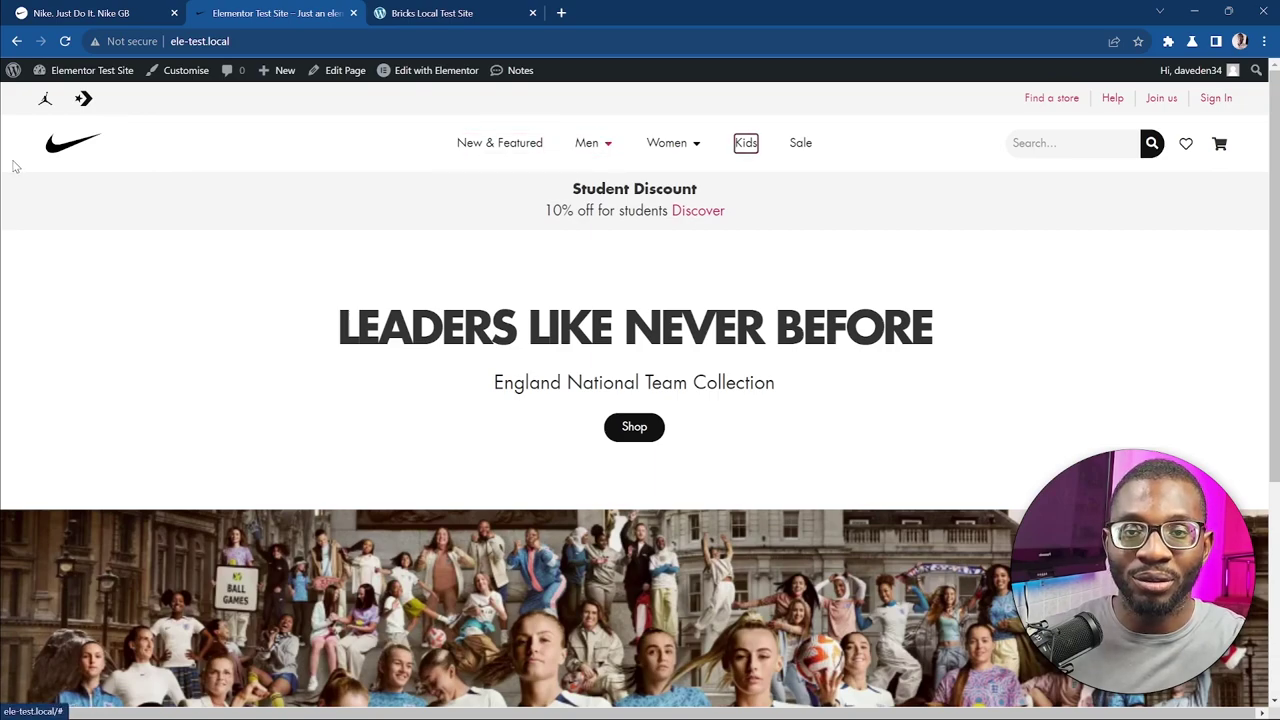
key("Tab")
key("Tab")
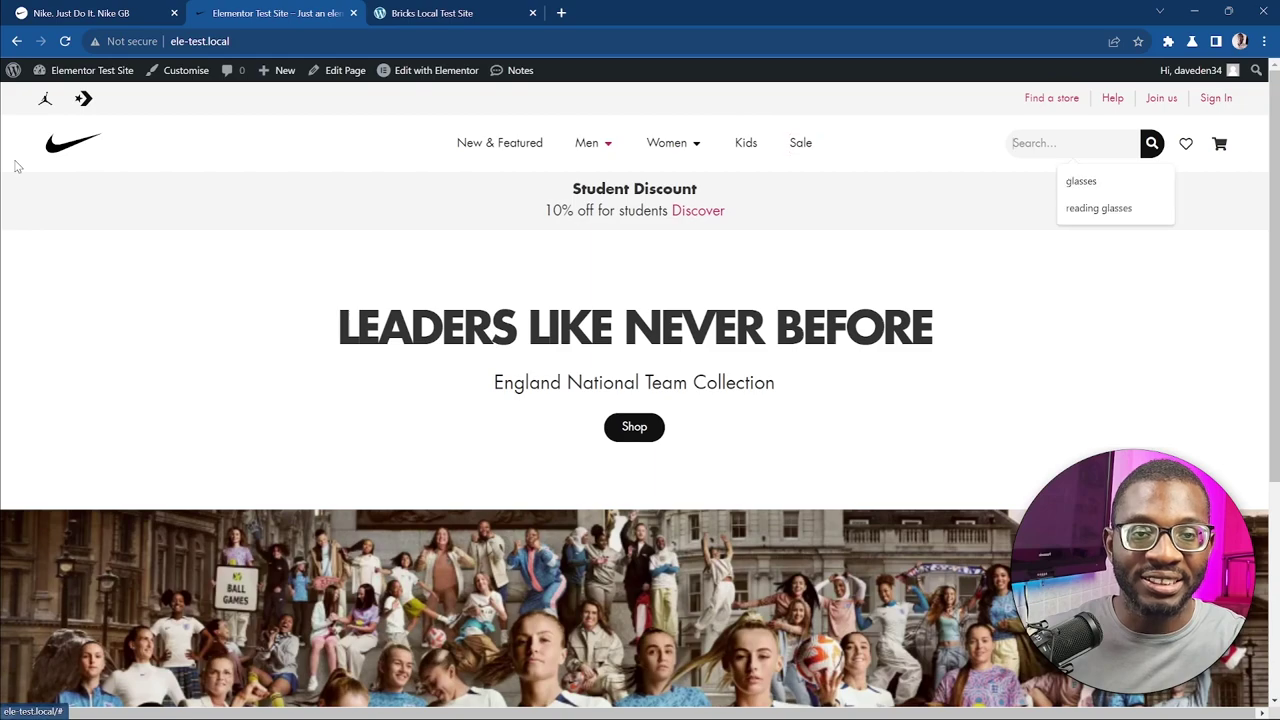
key("Tab")
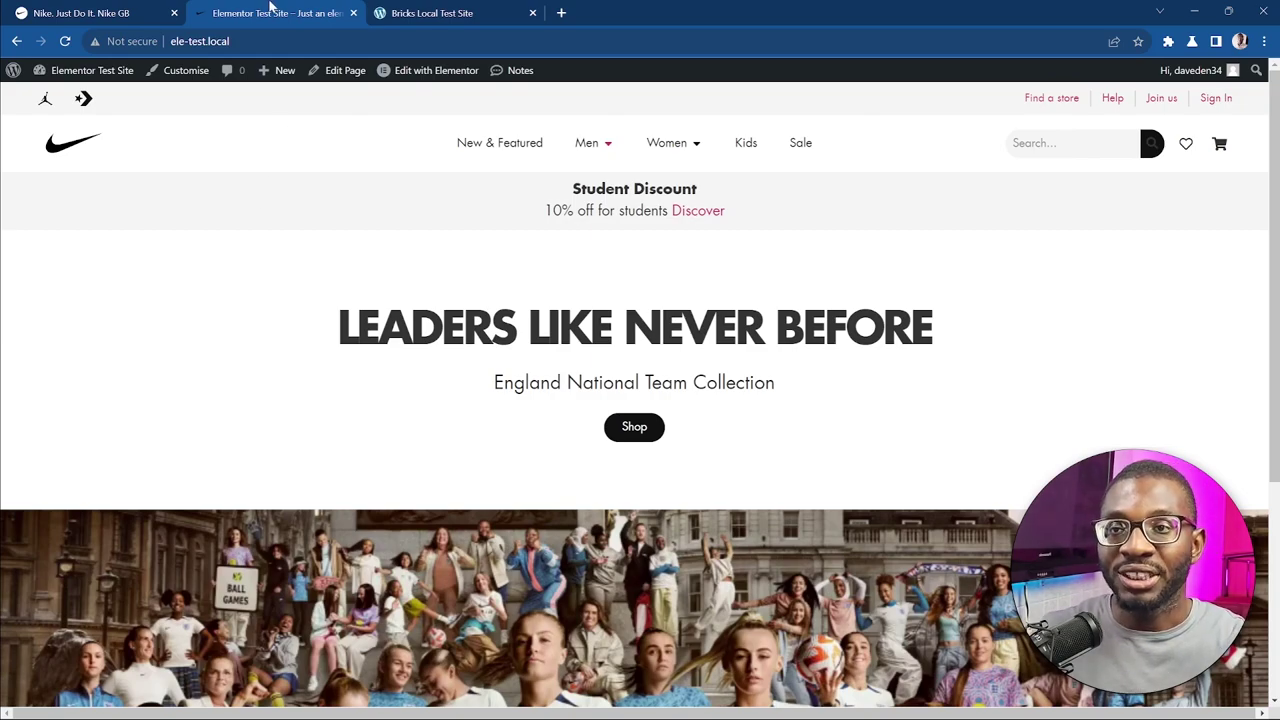
On the live Nike GB homepage, tab keyboard focus past the logo to New & Featured
left_click(85, 13)
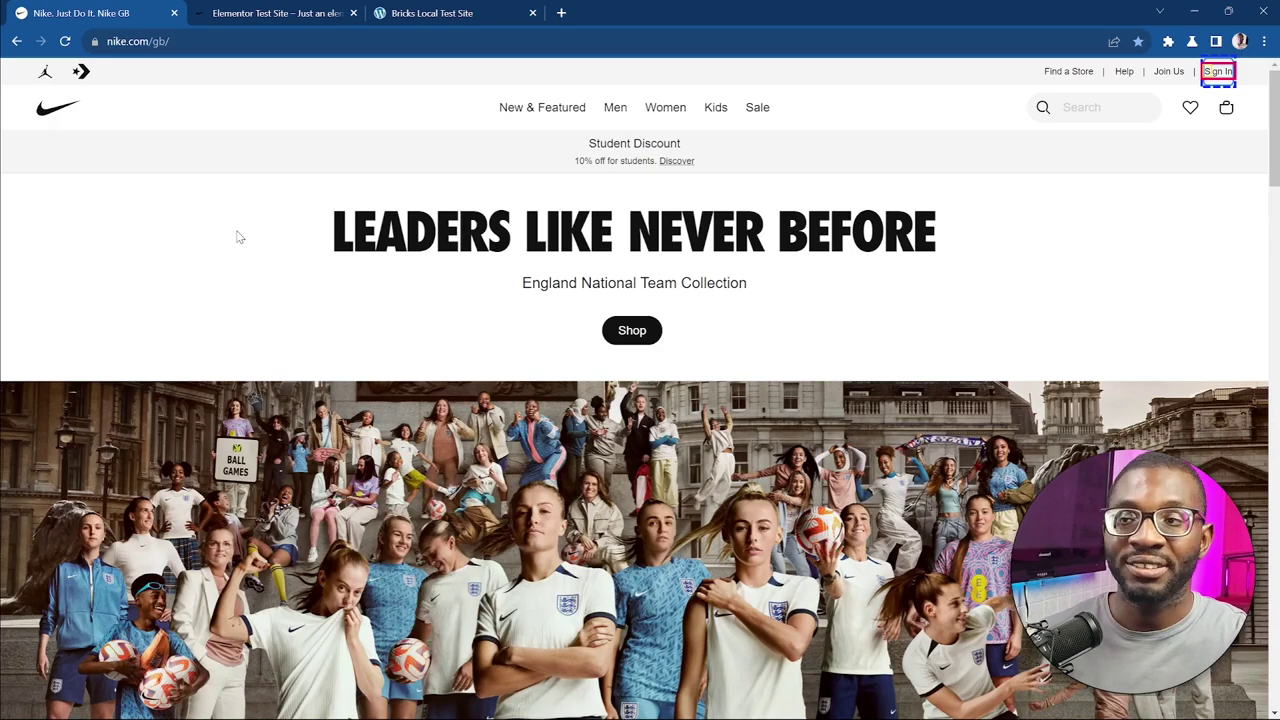
key("Tab")
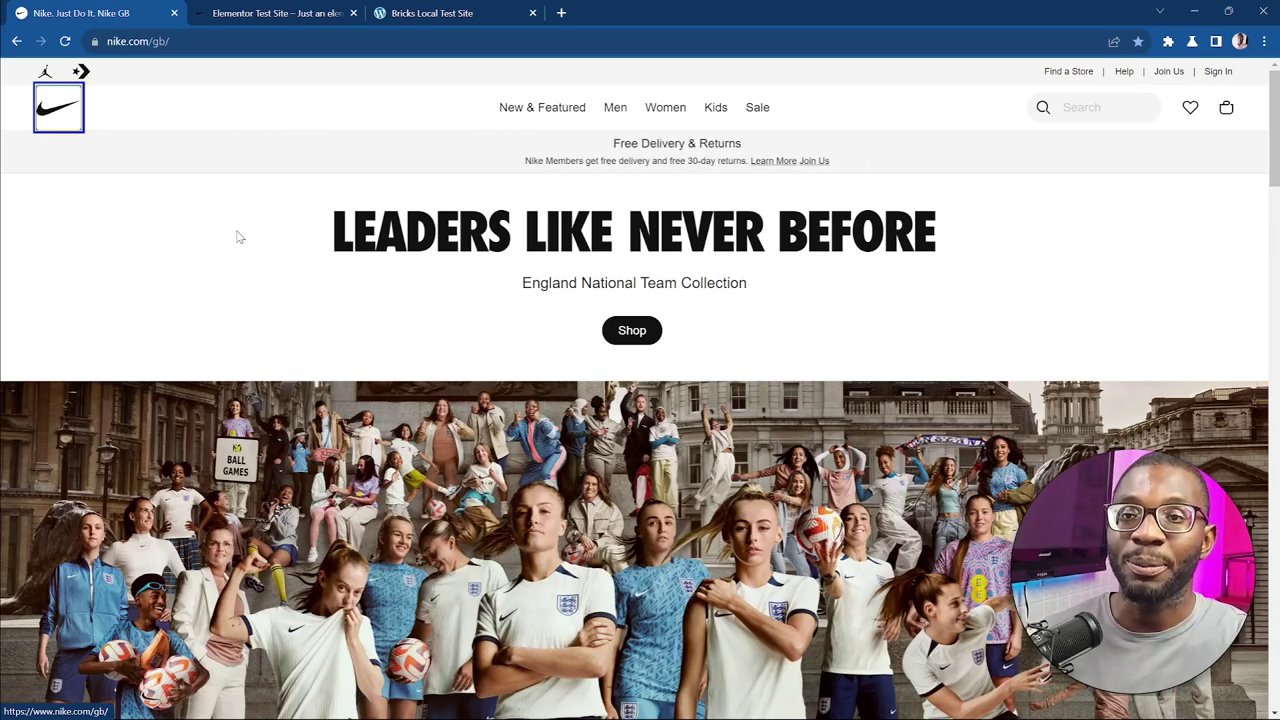
key("Tab")
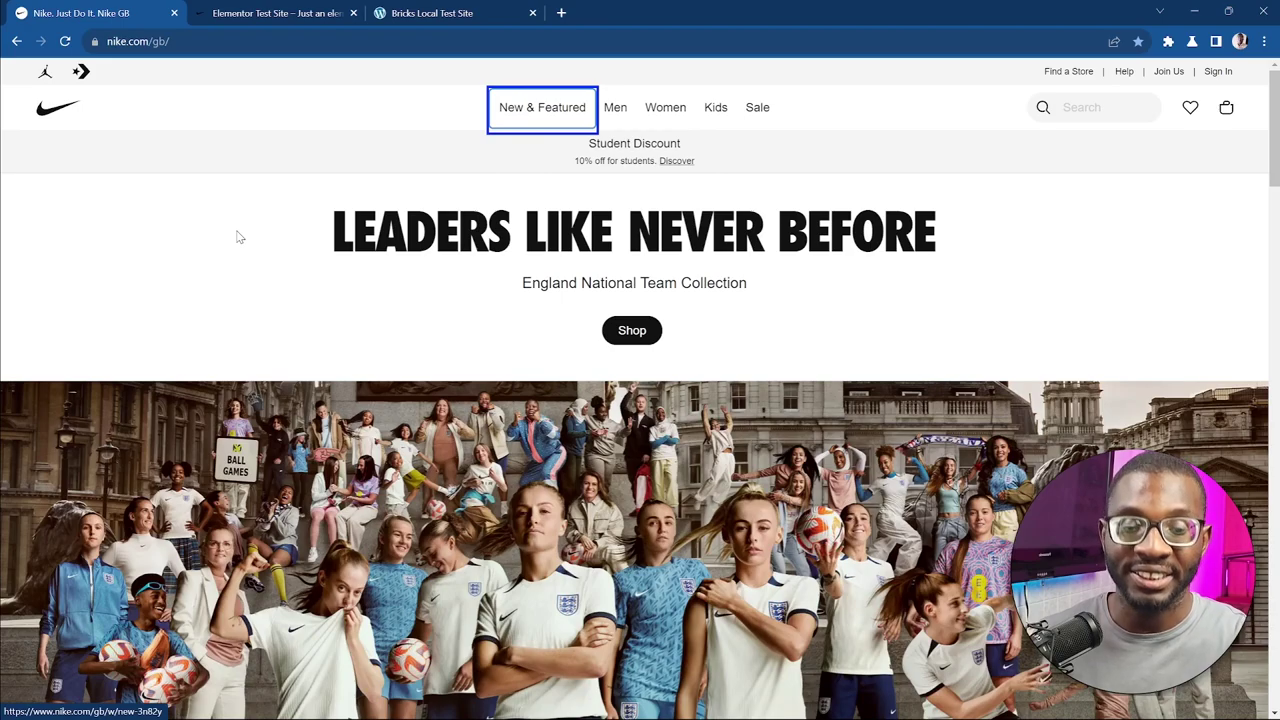
key("Return")
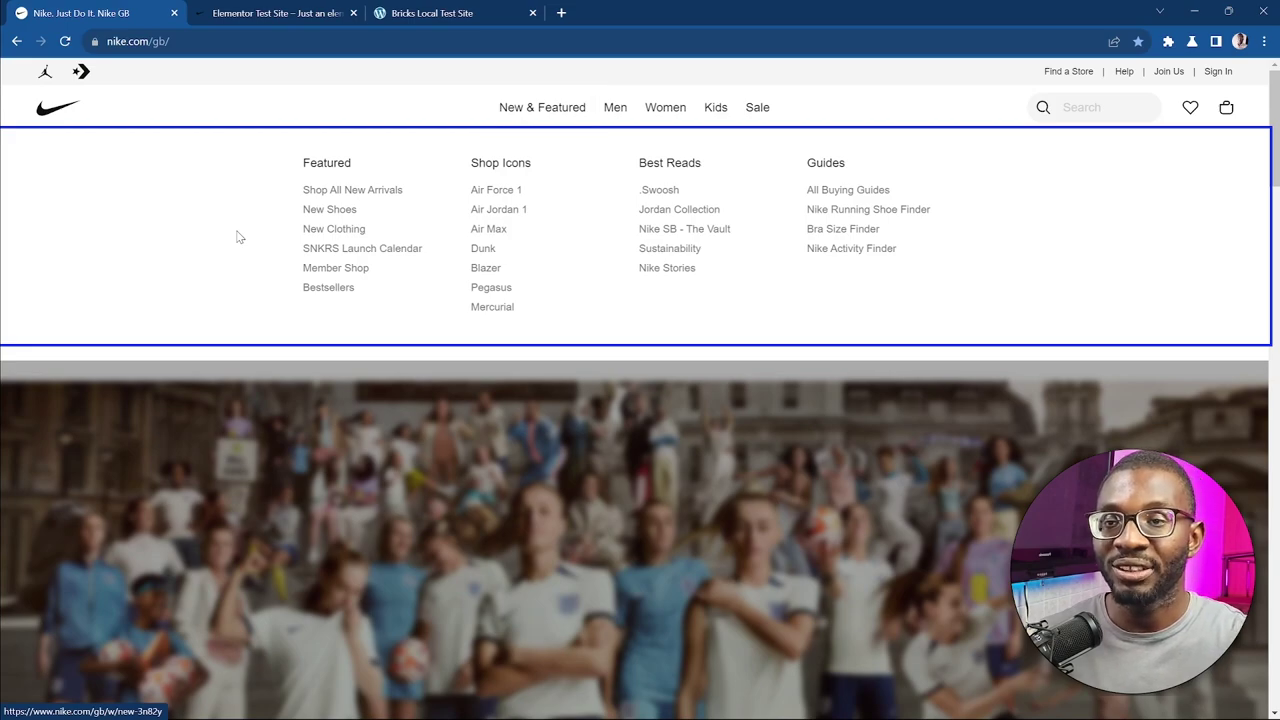
key("Tab")
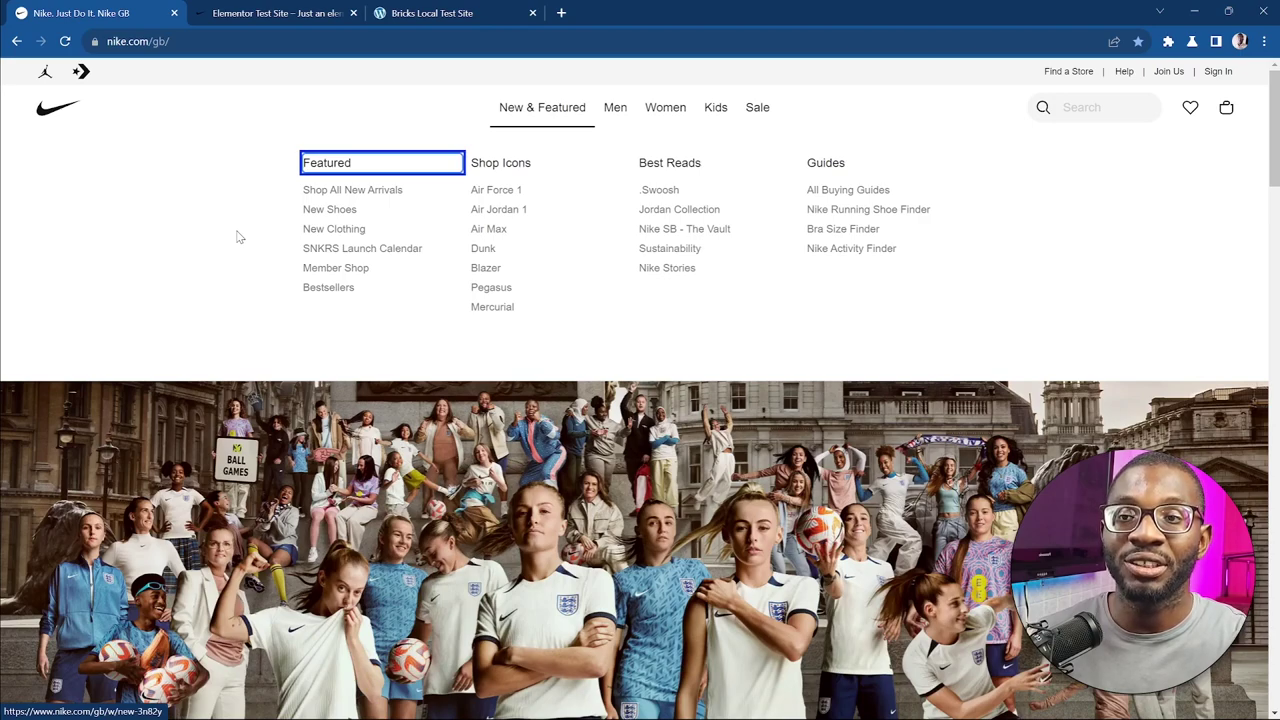
key("Tab")
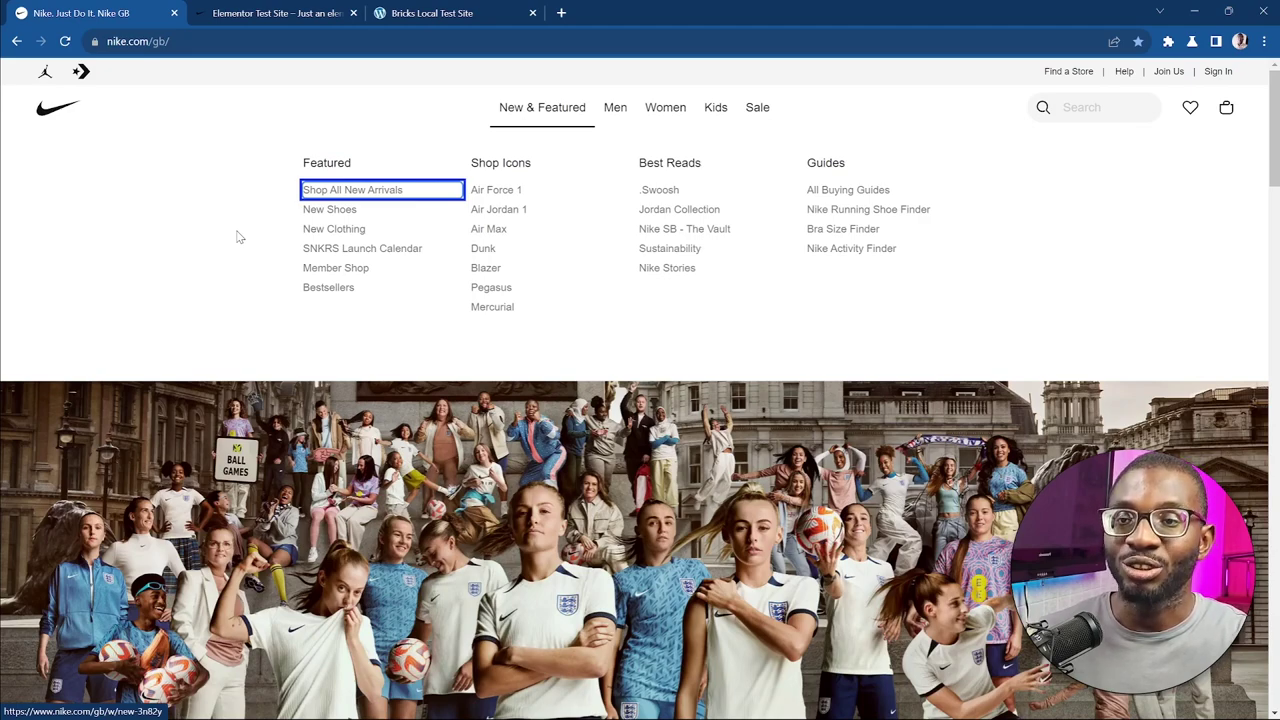
key("Tab")
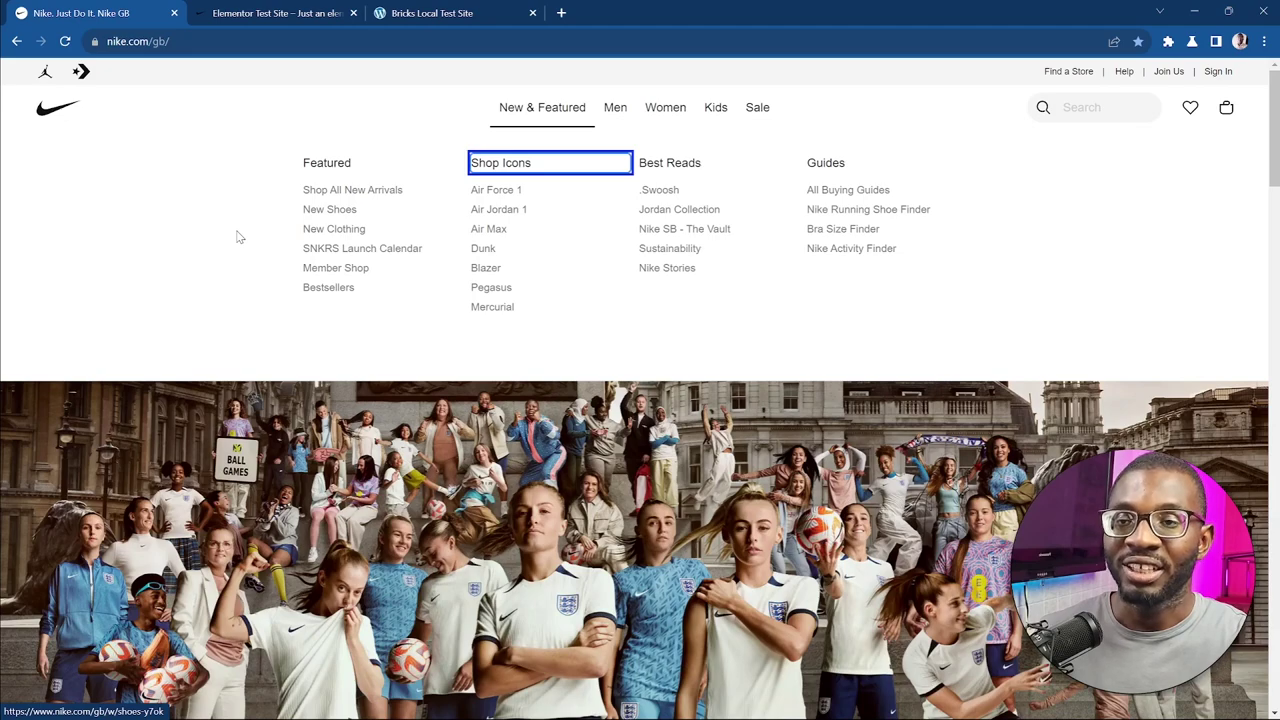
key("shift+Tab")
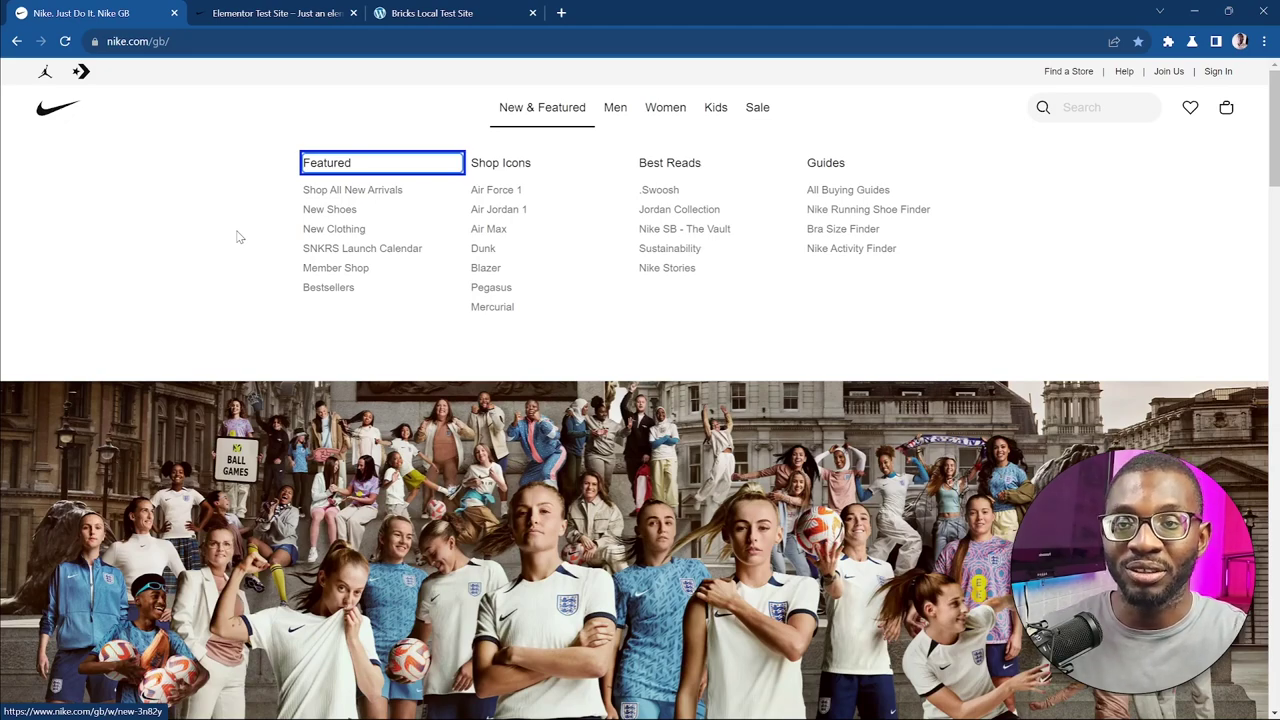
key("Escape")
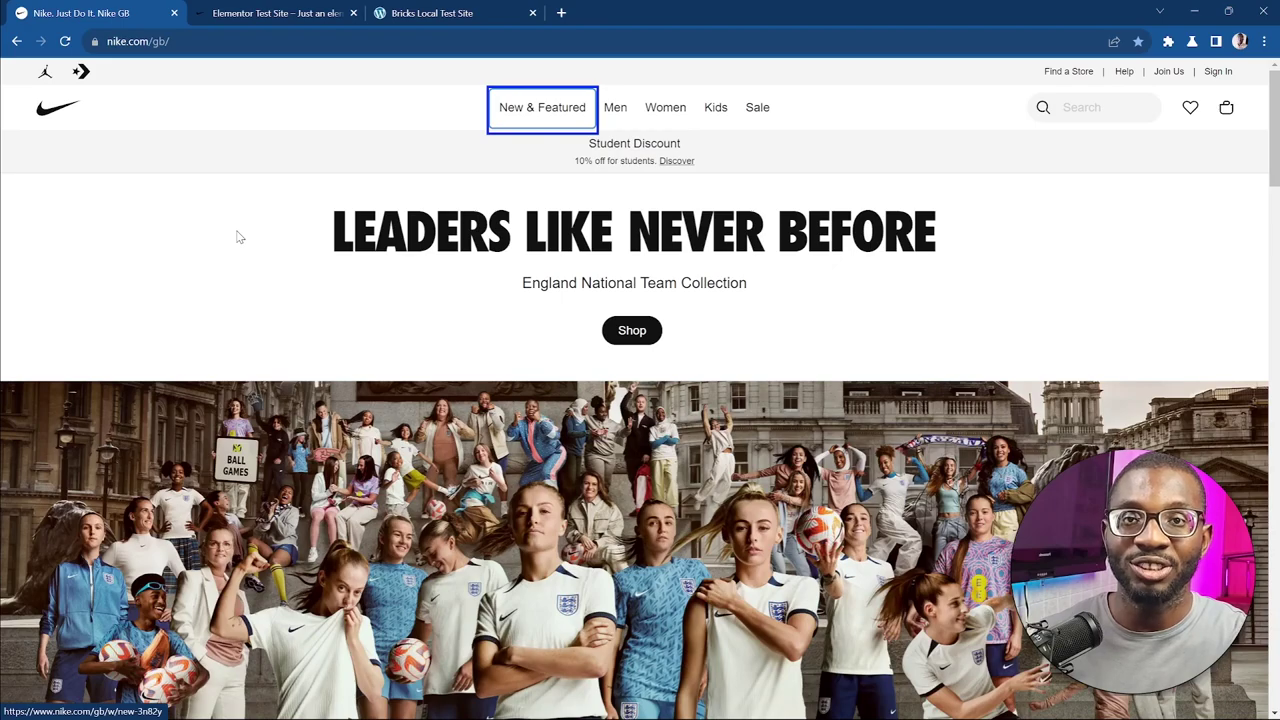
left_click(197, 238)
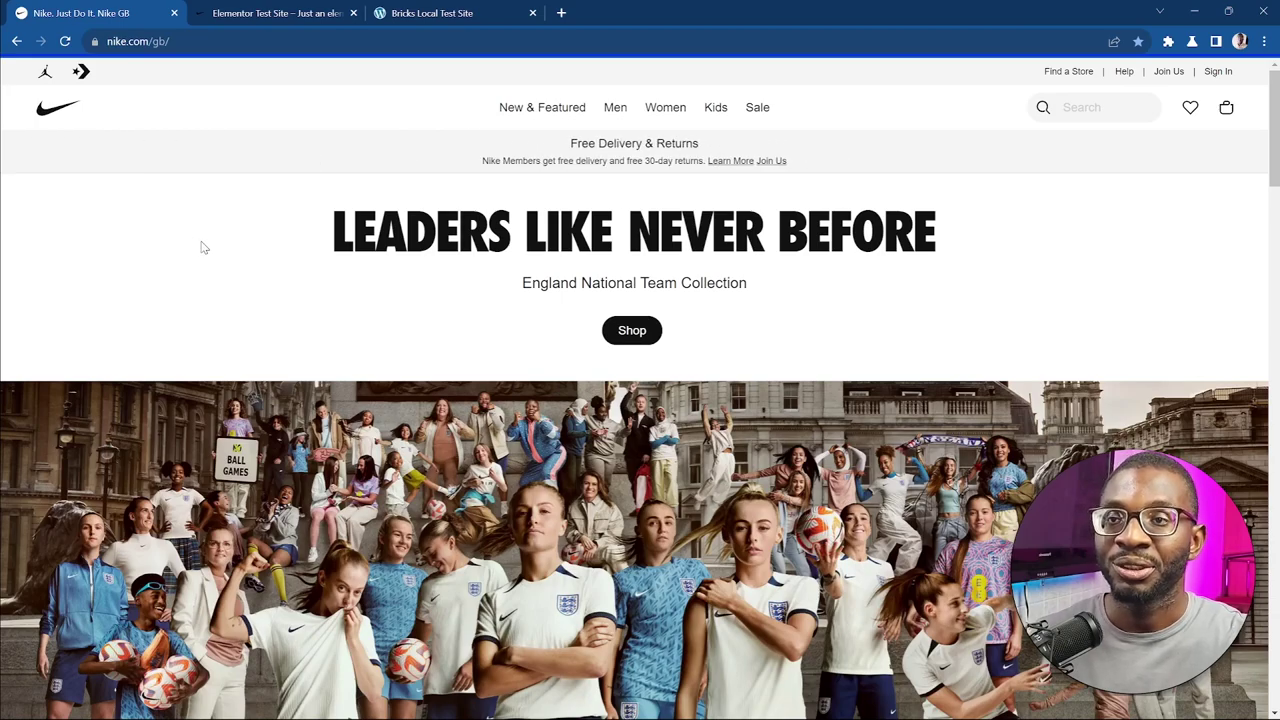
On the Bricks test site, tab from Jordan and Converse through Sign in and the logo to New & Featured
left_click(474, 12)
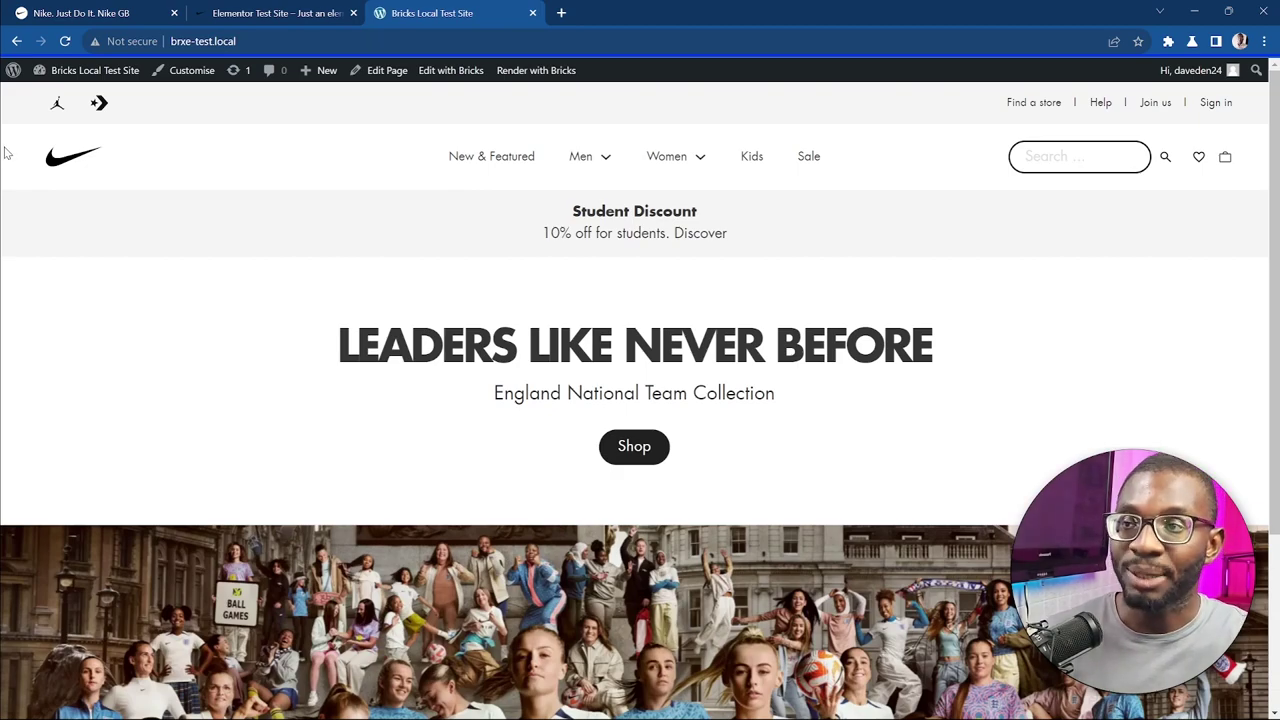
key("Tab")
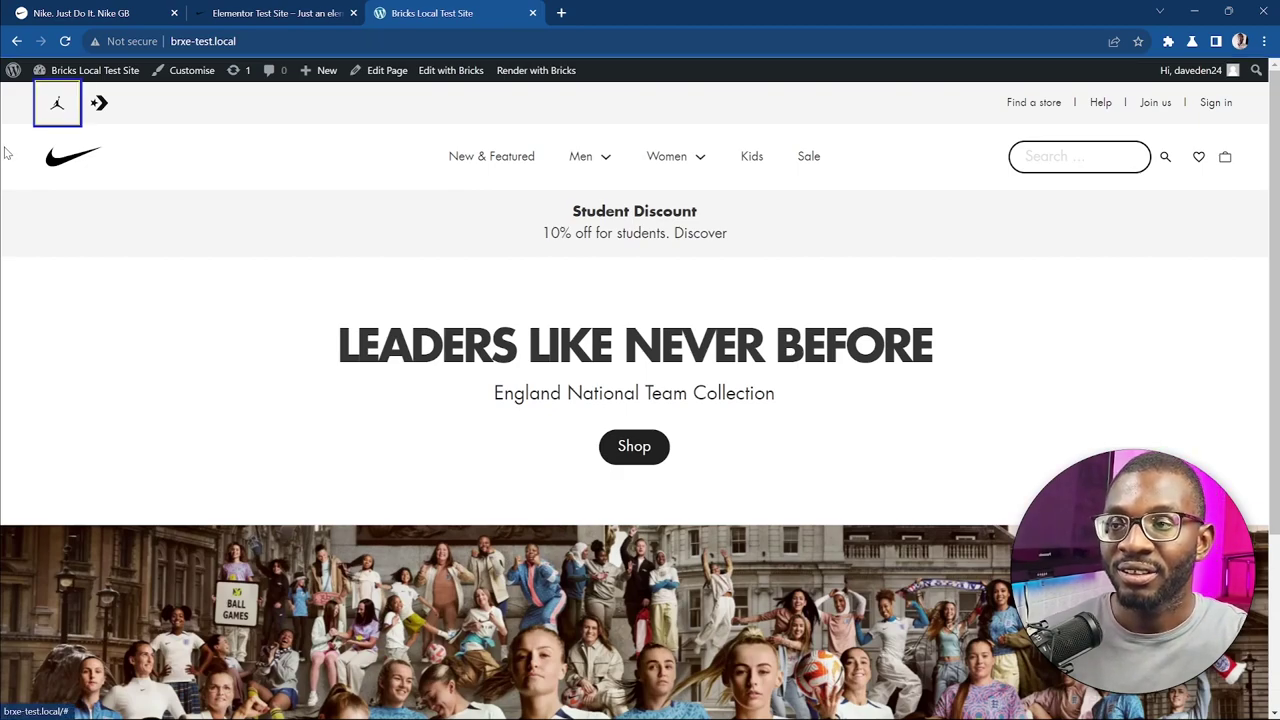
key("Tab")
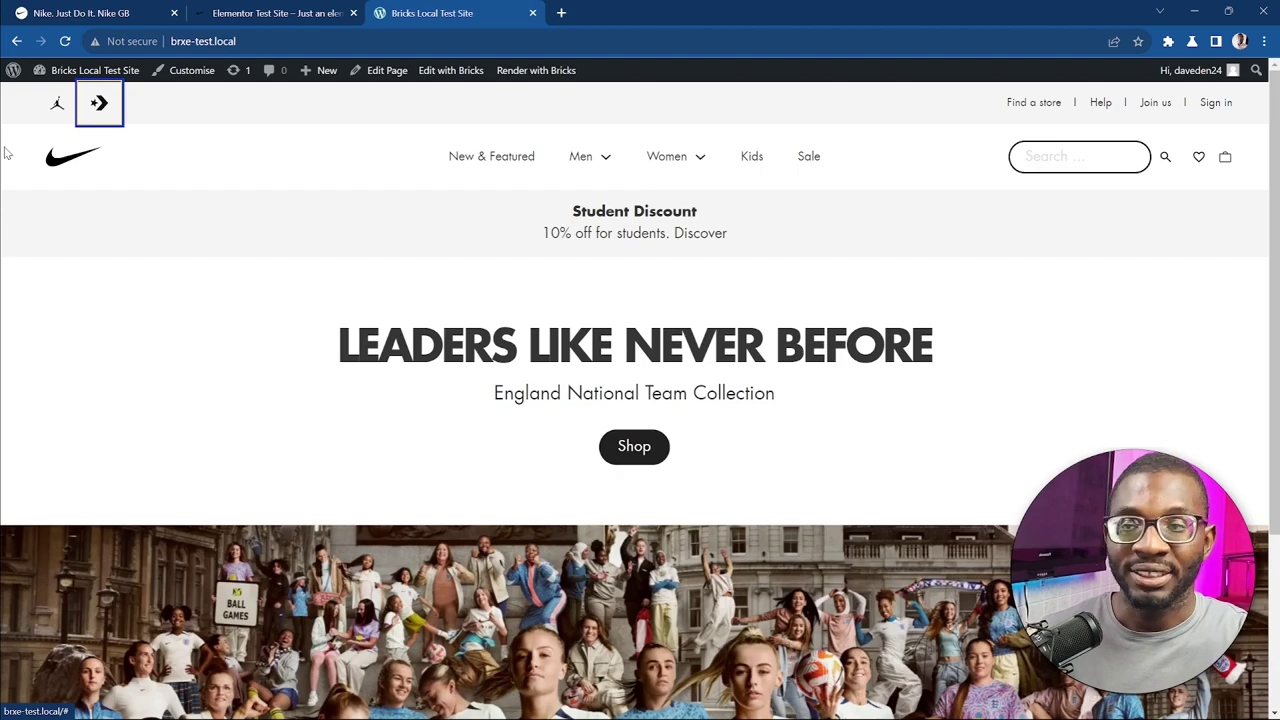
key("Tab")
key("Tab")
key("Tab")
key("Tab")
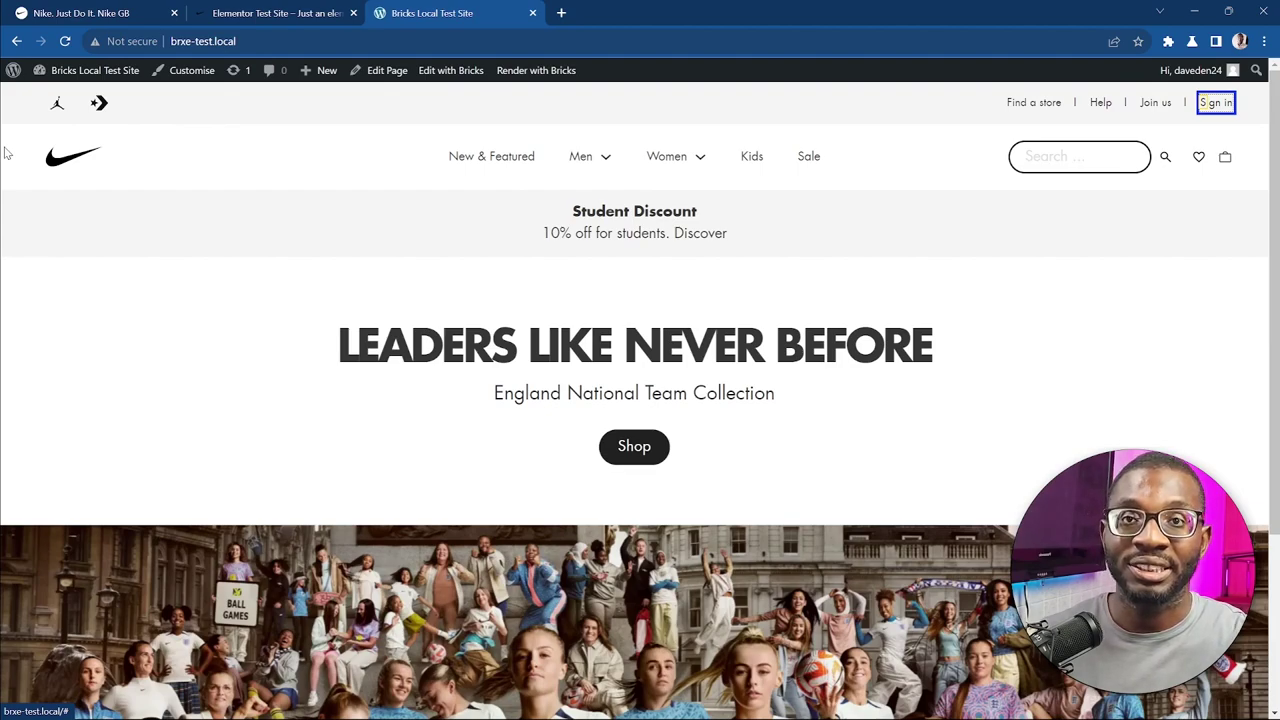
key("Tab")
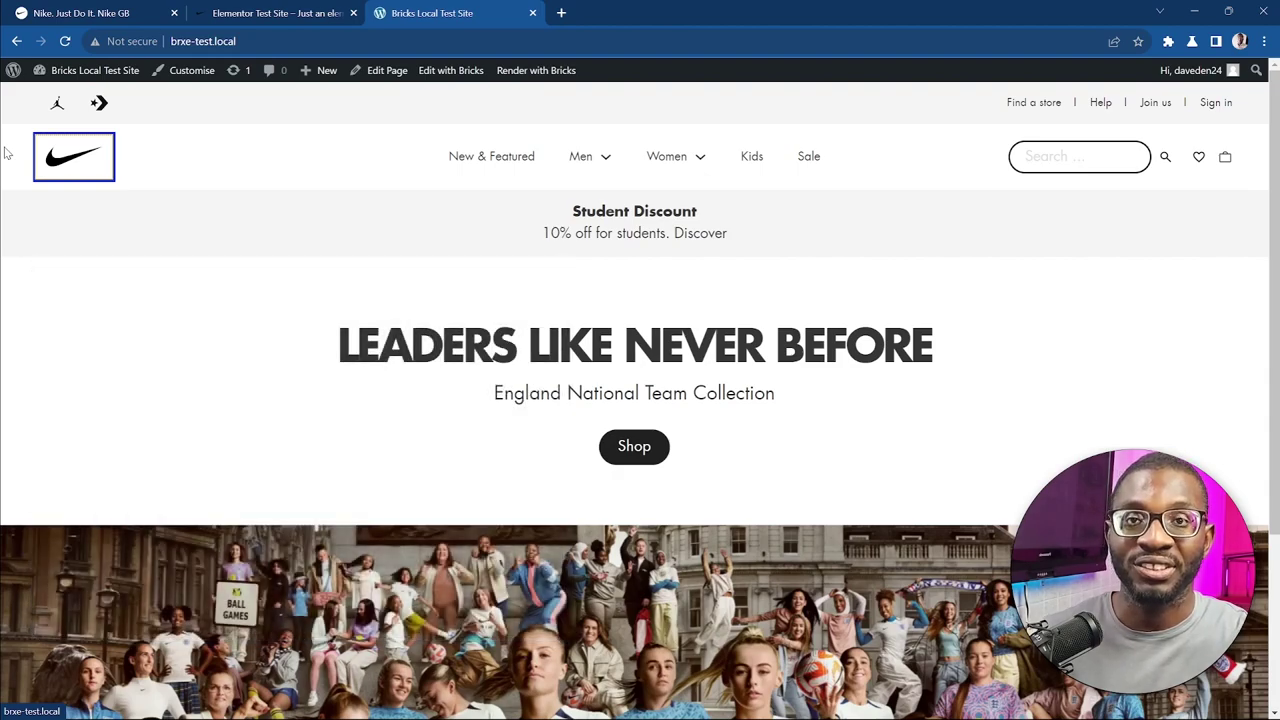
key("Tab")
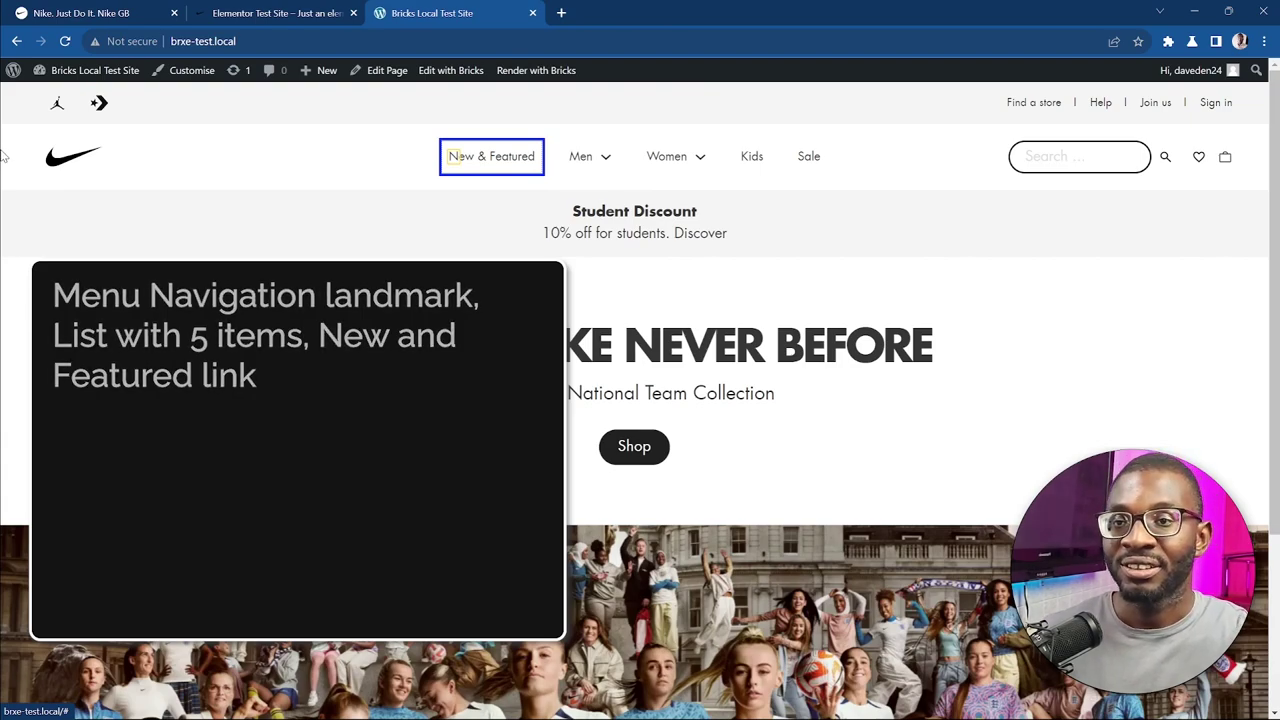
Tab to the Men link's dropdown toggle and open the Men mega menu with Enter
key("Tab")
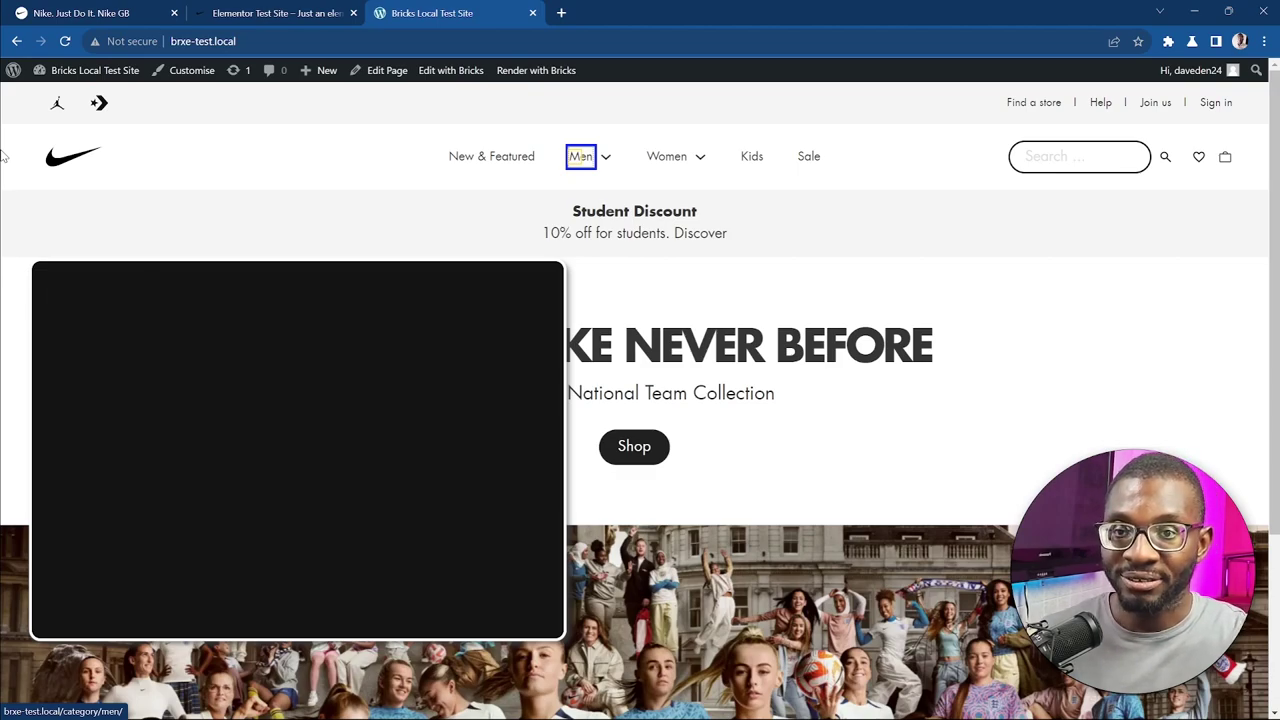
key("Tab")
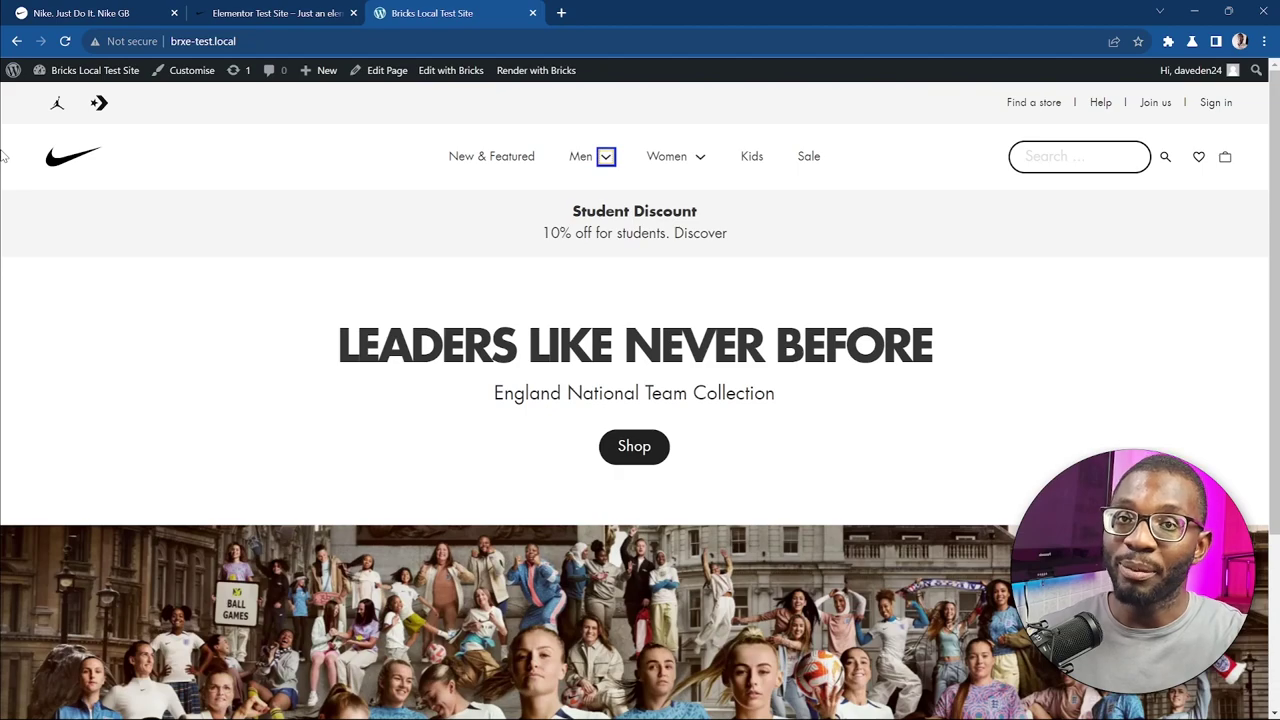
key("Return")
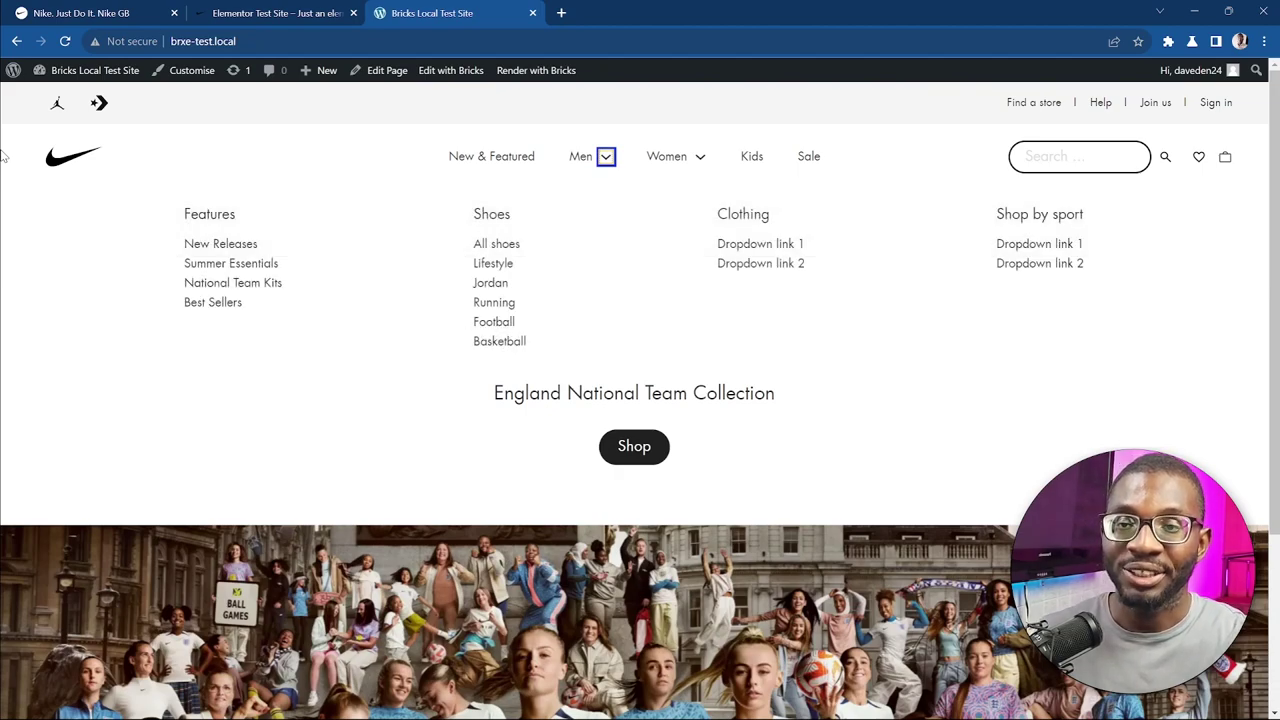